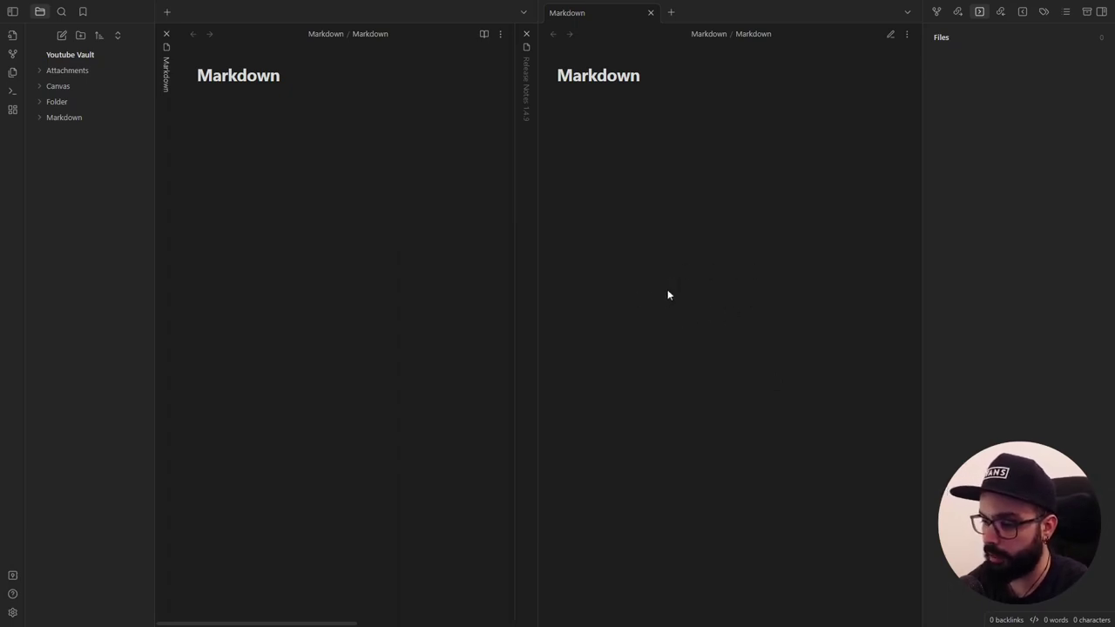
Step: Type six lines, '# Heading 1' through '###### Heading 6', each at its own heading level
{"action": "left_click", "coordinate": [241, 126]}
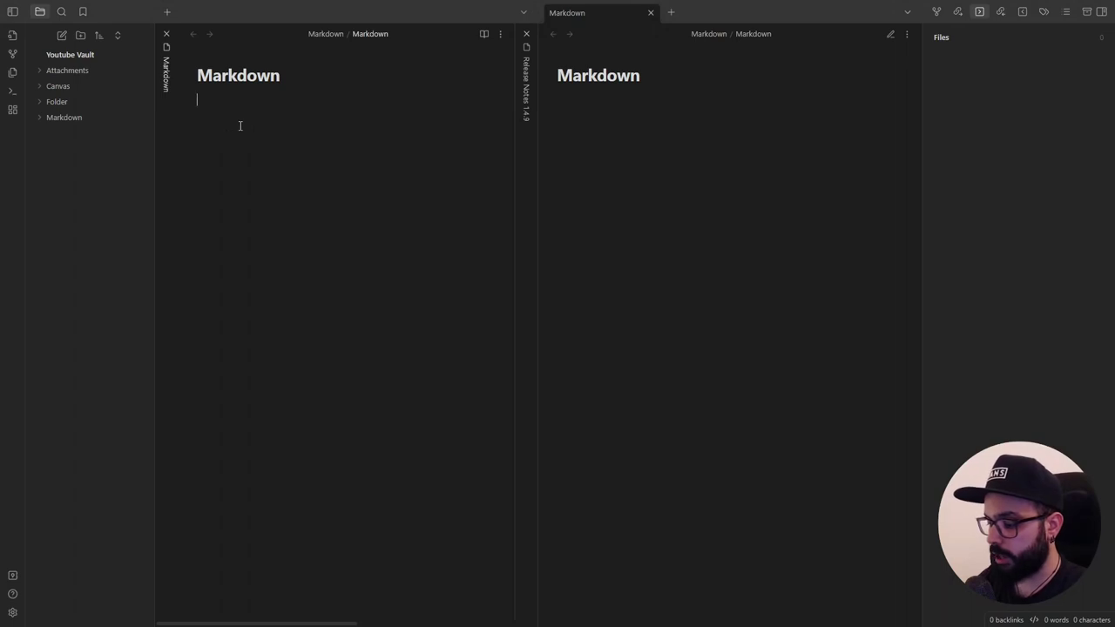
{"action": "type", "text": "# Headin"}
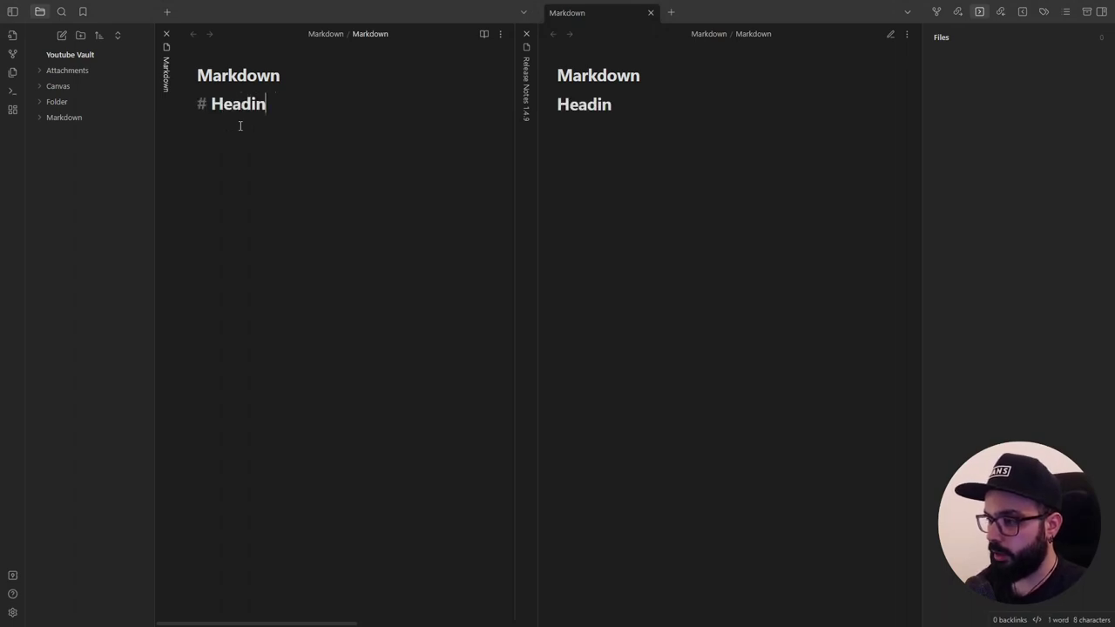
{"action": "type", "text": "g 1"}
{"action": "key", "text": "Return"}
{"action": "type", "text": "## Heading "}
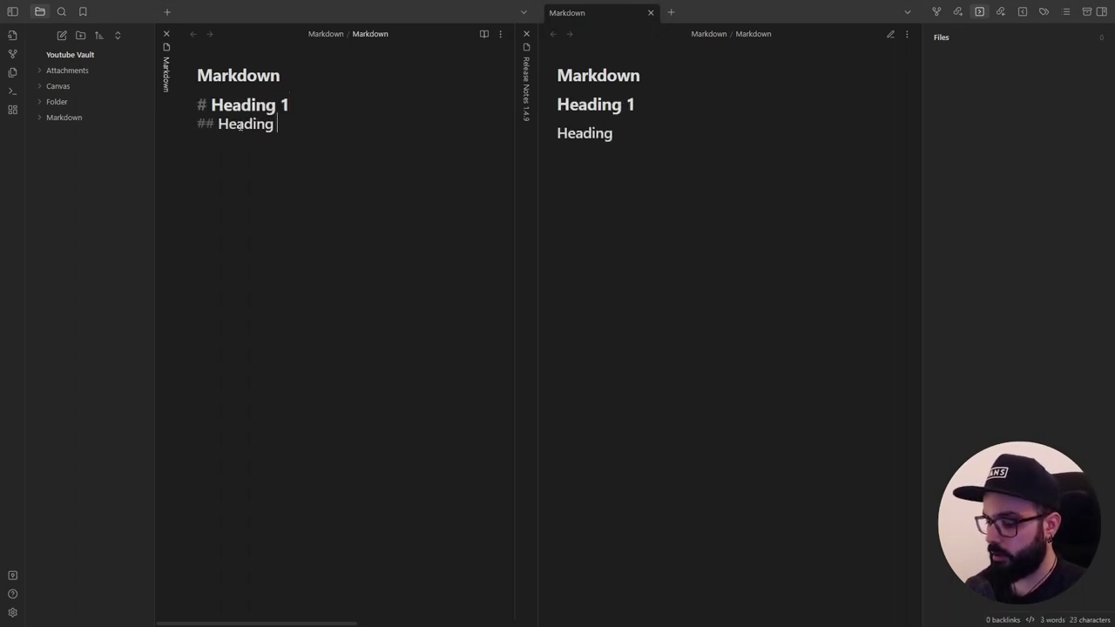
{"action": "type", "text": "2"}
{"action": "key", "text": "Return"}
{"action": "type", "text": "### Headi"}
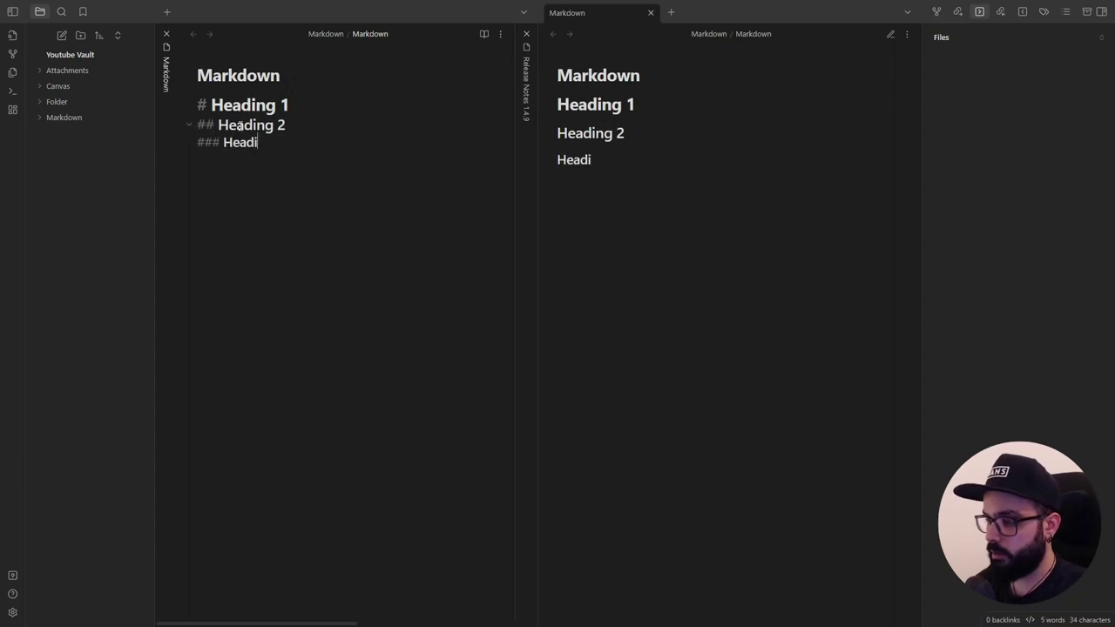
{"action": "type", "text": "ng 3"}
{"action": "key", "text": "Return"}
{"action": "type", "text": "#### Head"}
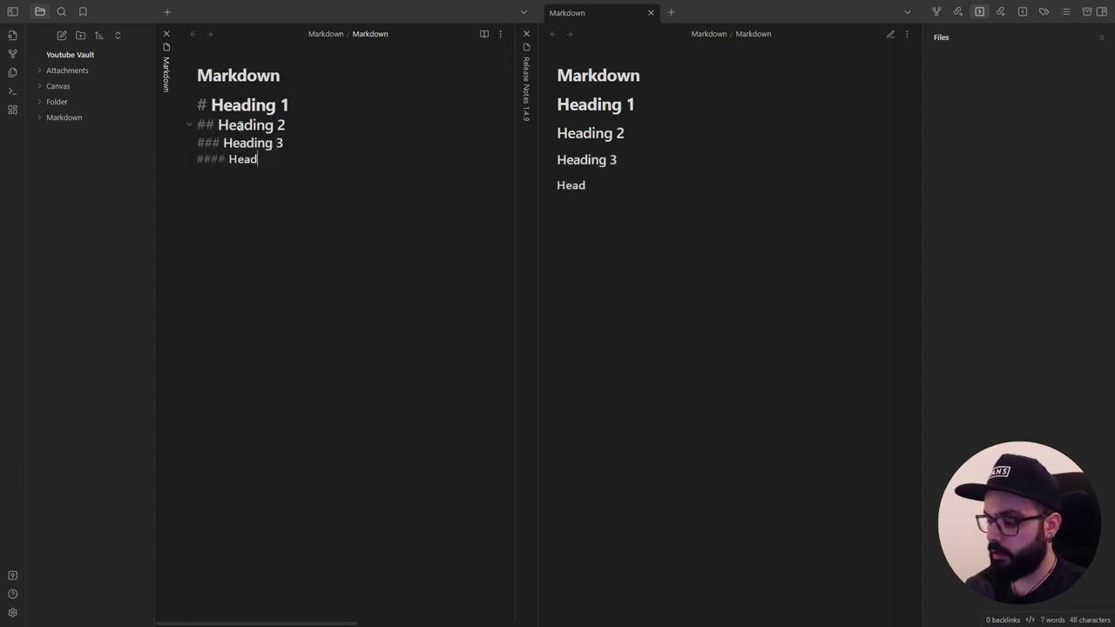
{"action": "type", "text": "ing 4"}
{"action": "key", "text": "Return"}
{"action": "type", "text": "##### Heading 5"}
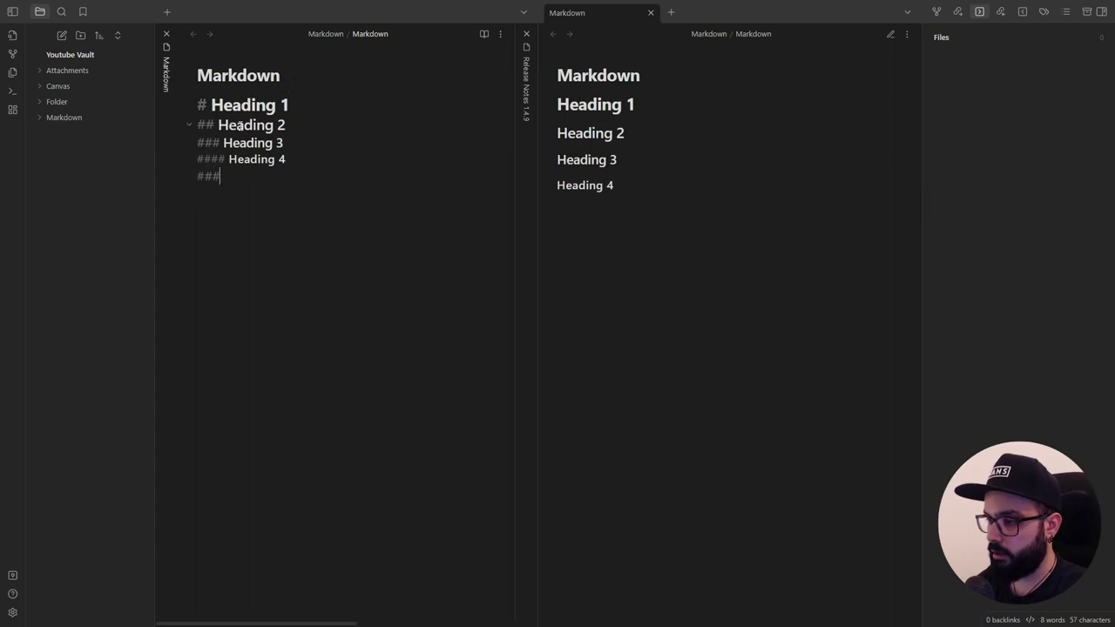
{"action": "key", "text": "Return"}
{"action": "type", "text": "###### Heading"}
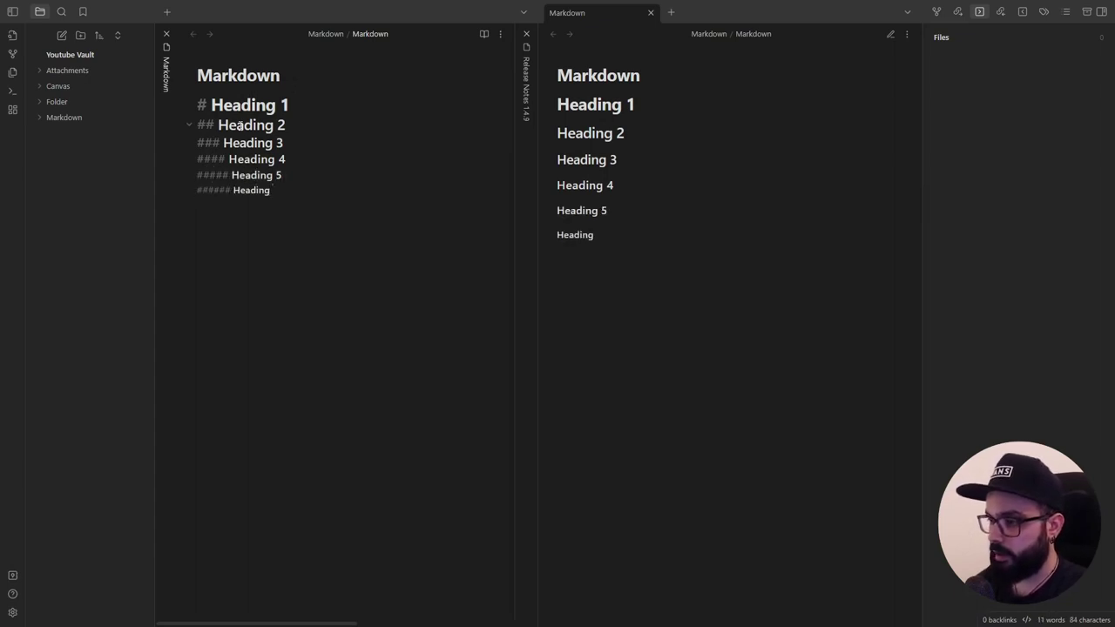
{"action": "type", "text": " 6  "}
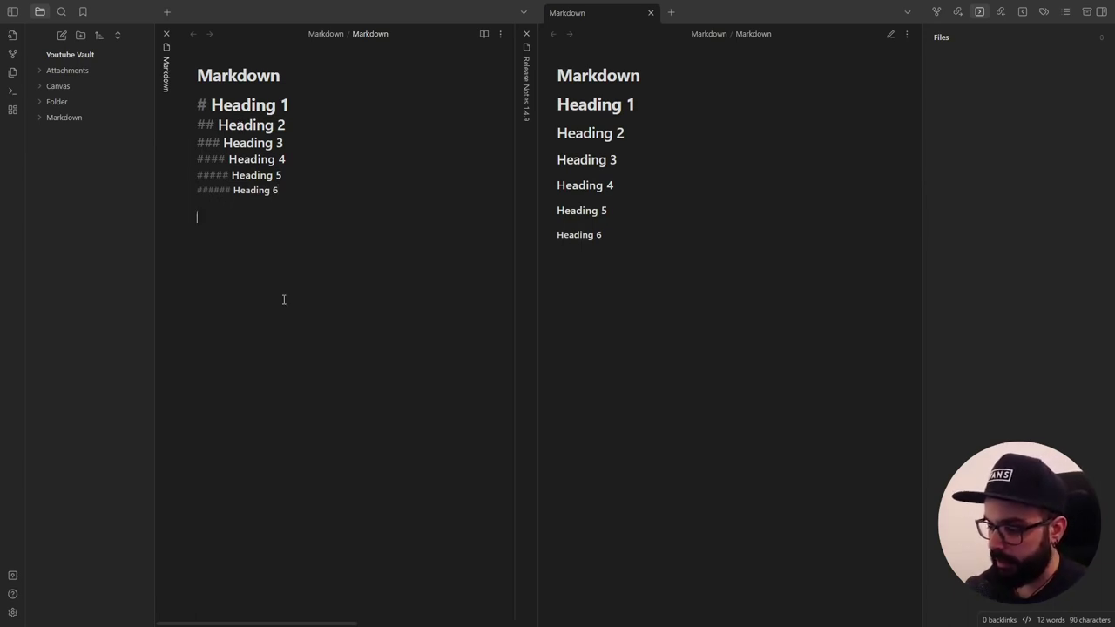
{"action": "type", "text": "**"}
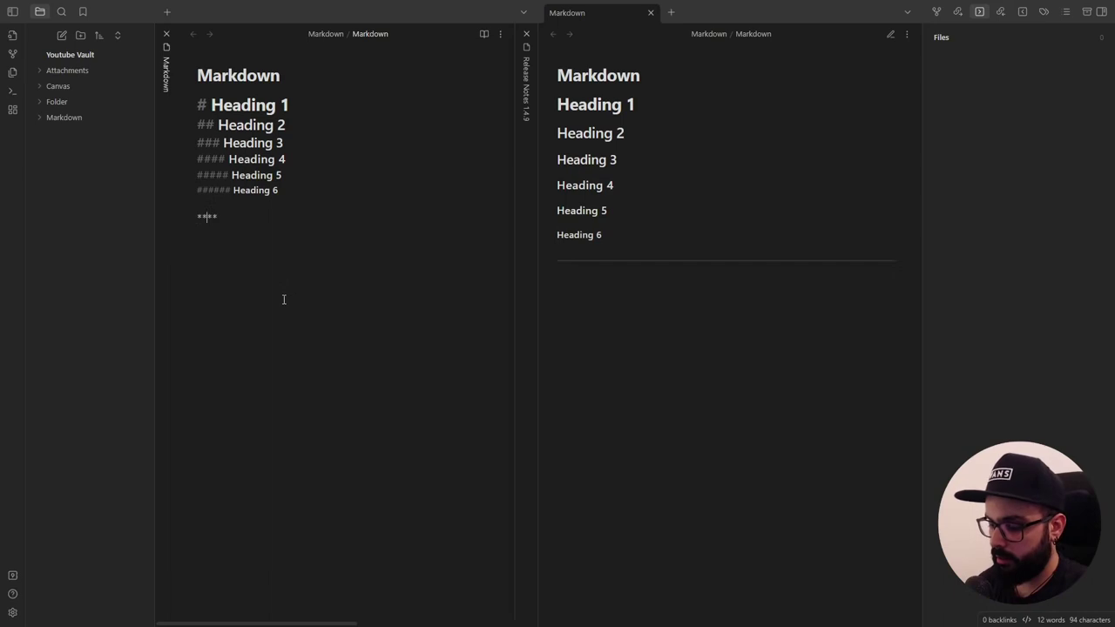
{"action": "type", "text": "Bold"}
Step: Finish the **Bold** line, then add *Italic* and ***Bold and Italic*** lines
{"action": "key", "text": "End"}
{"action": "key", "text": "Return"}
{"action": "type", "text": "*"}
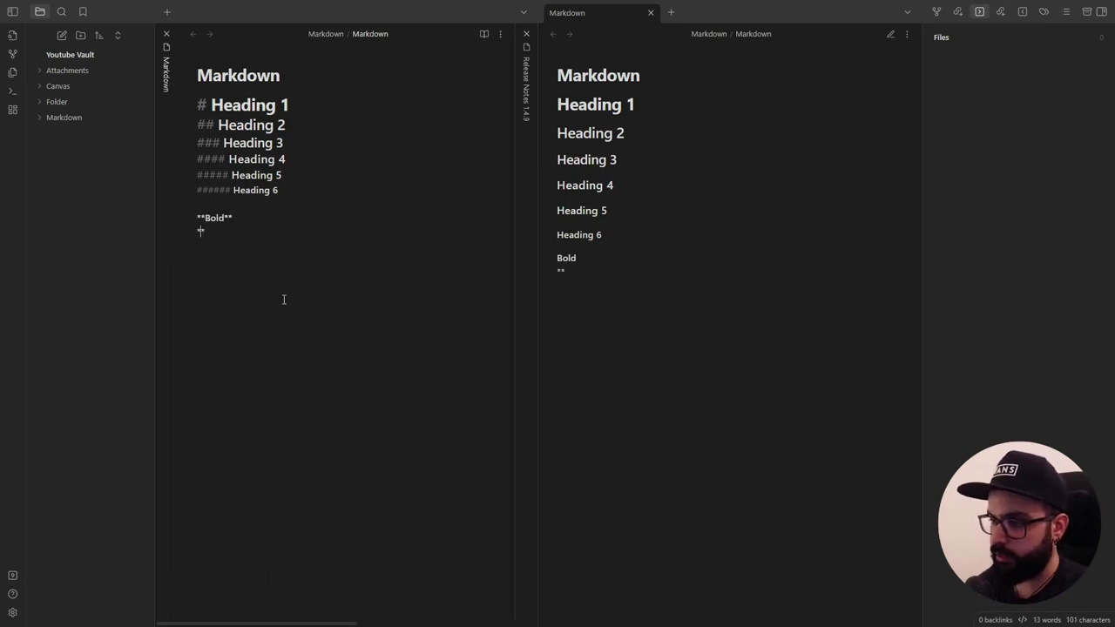
{"action": "type", "text": "Italic"}
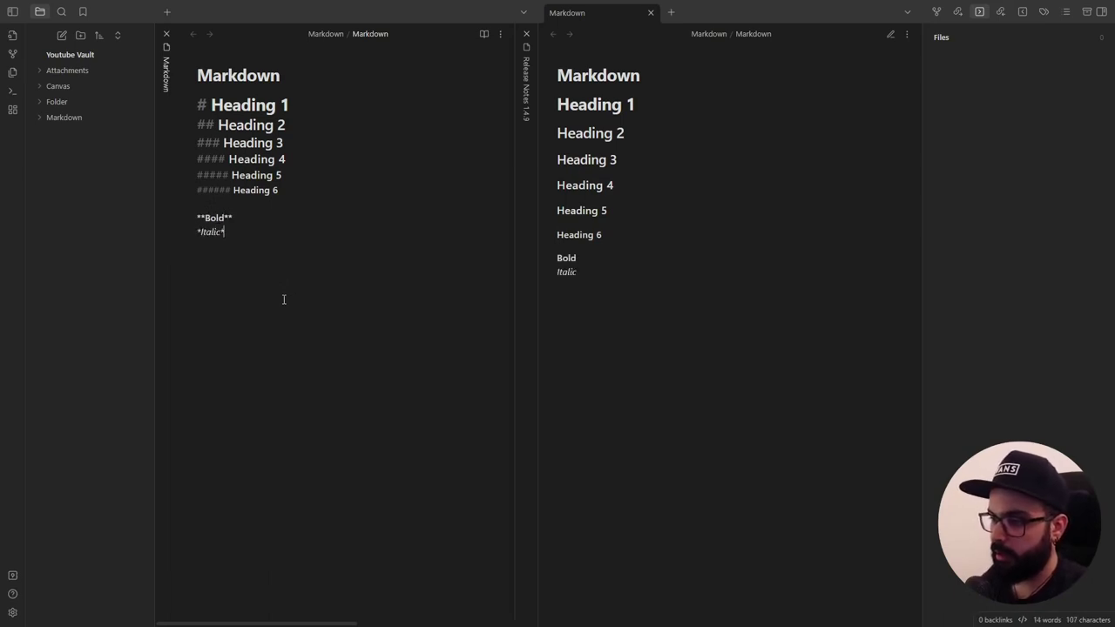
{"action": "key", "text": "End"}
{"action": "key", "text": "Return"}
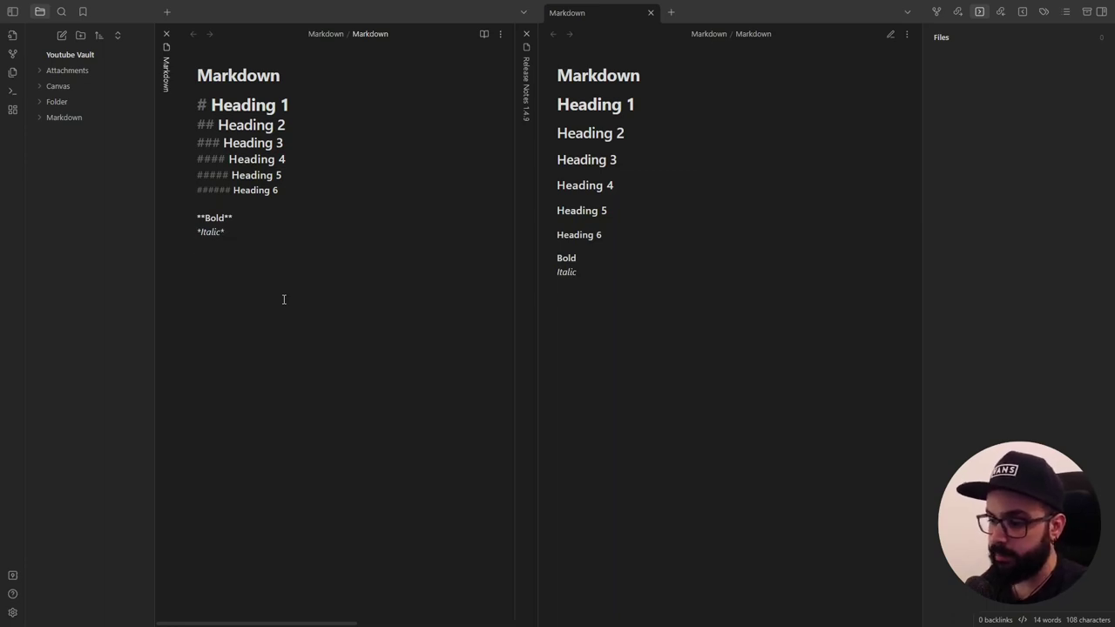
{"action": "type", "text": "****"}
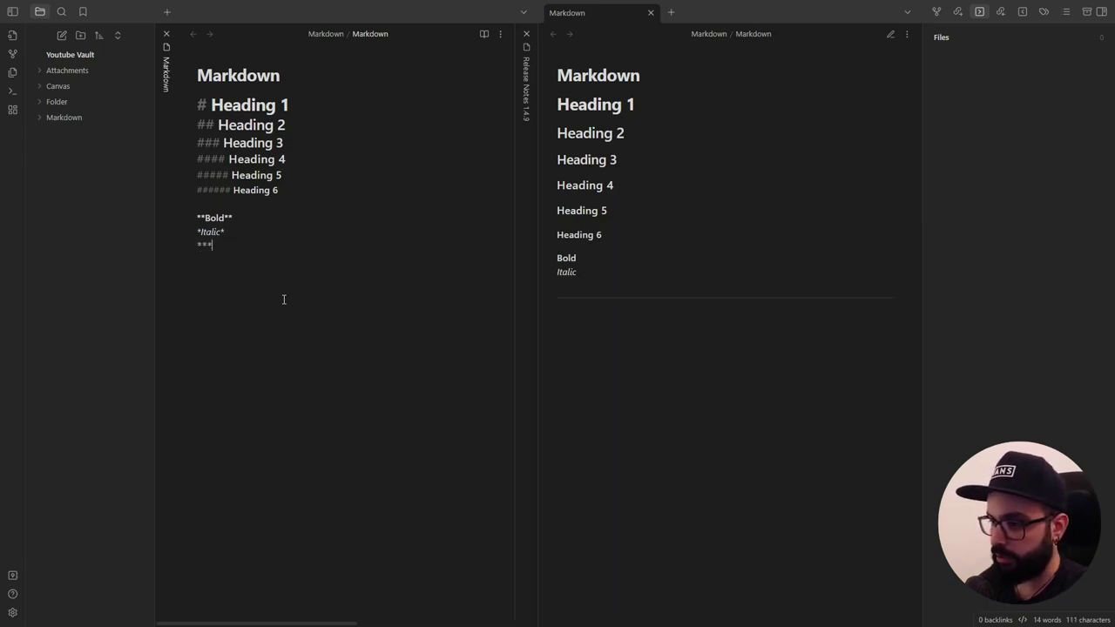
{"action": "type", "text": "**"}
{"action": "type", "text": "Bold and Italic"}
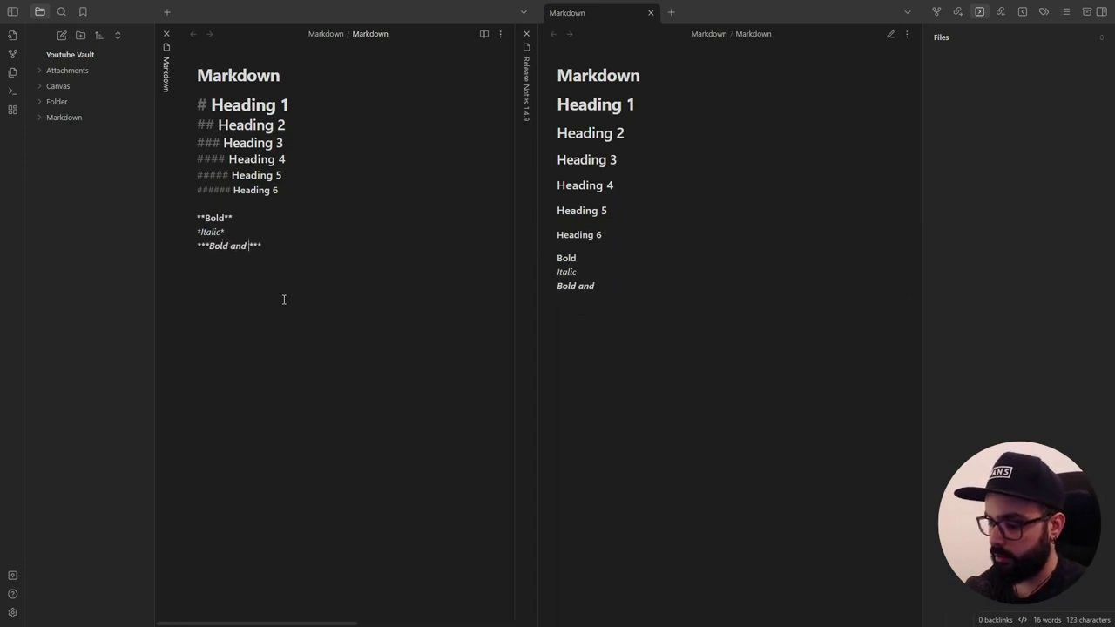
{"action": "key", "text": "End"}
Step: Add a block quote reading 'This is a quote'
{"action": "key", "text": "Return"}
{"action": "key", "text": "Return"}
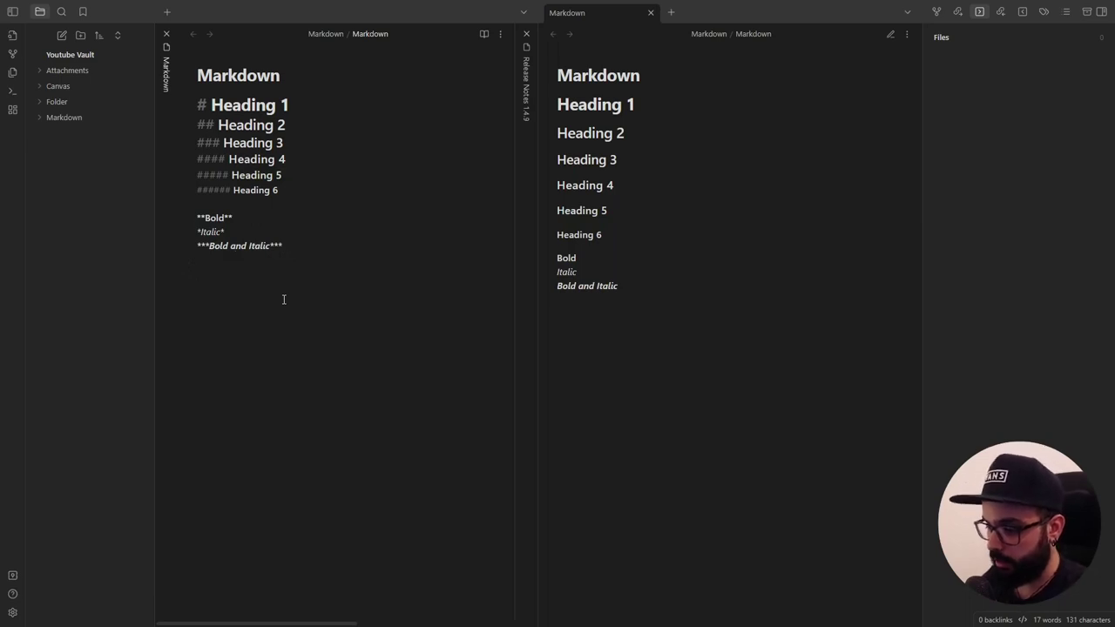
{"action": "type", "text": "~"}
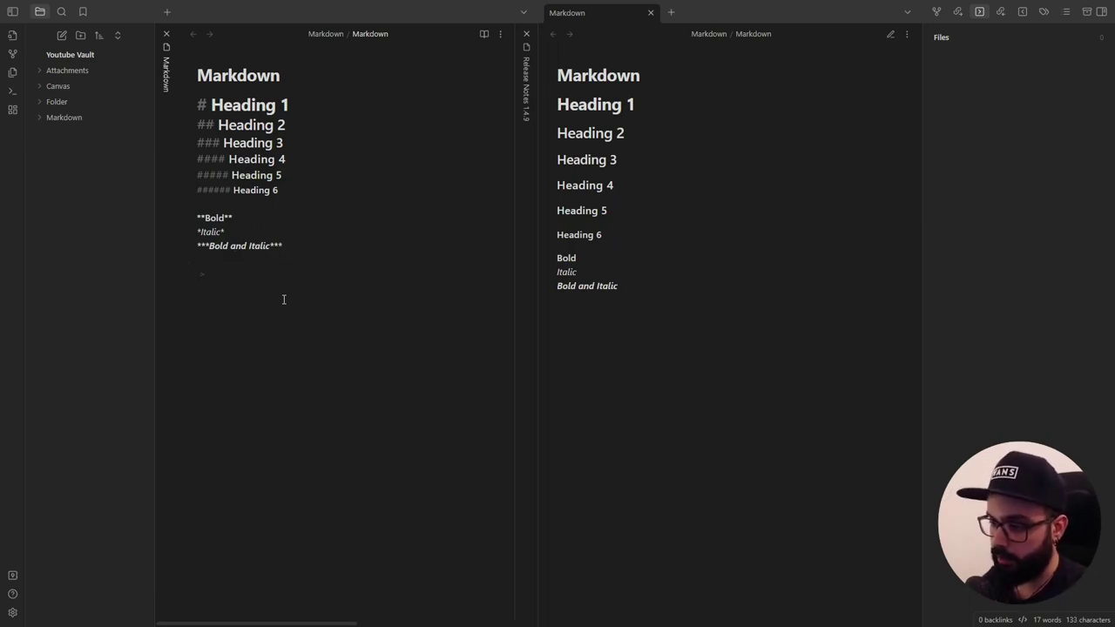
{"action": "type", "text": "This is a quote"}
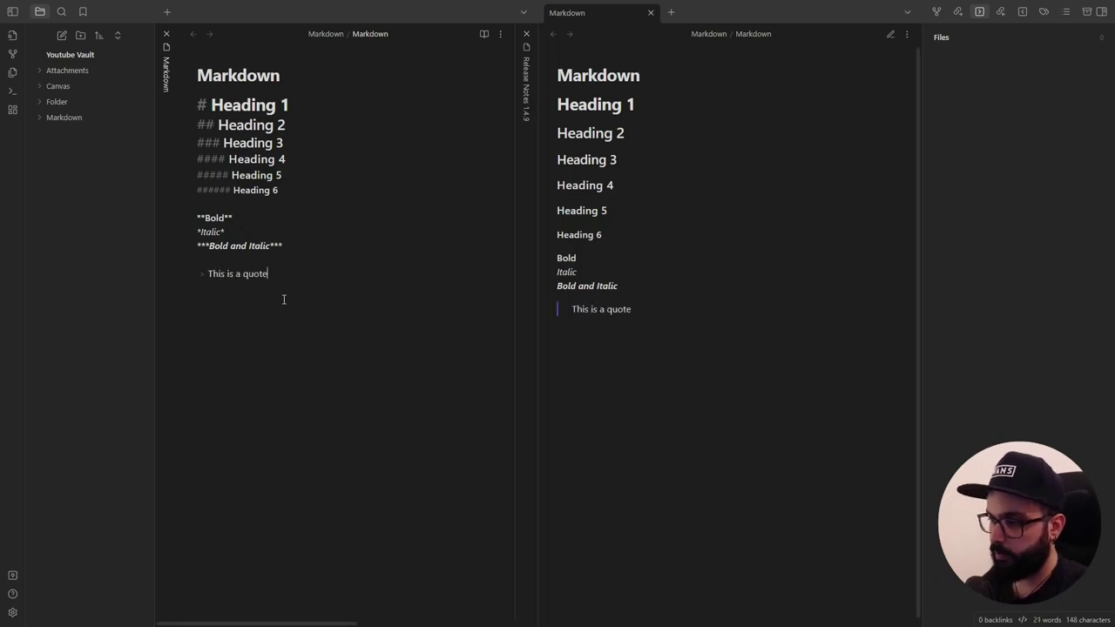
{"action": "key", "text": "Return"}
{"action": "key", "text": "Return"}
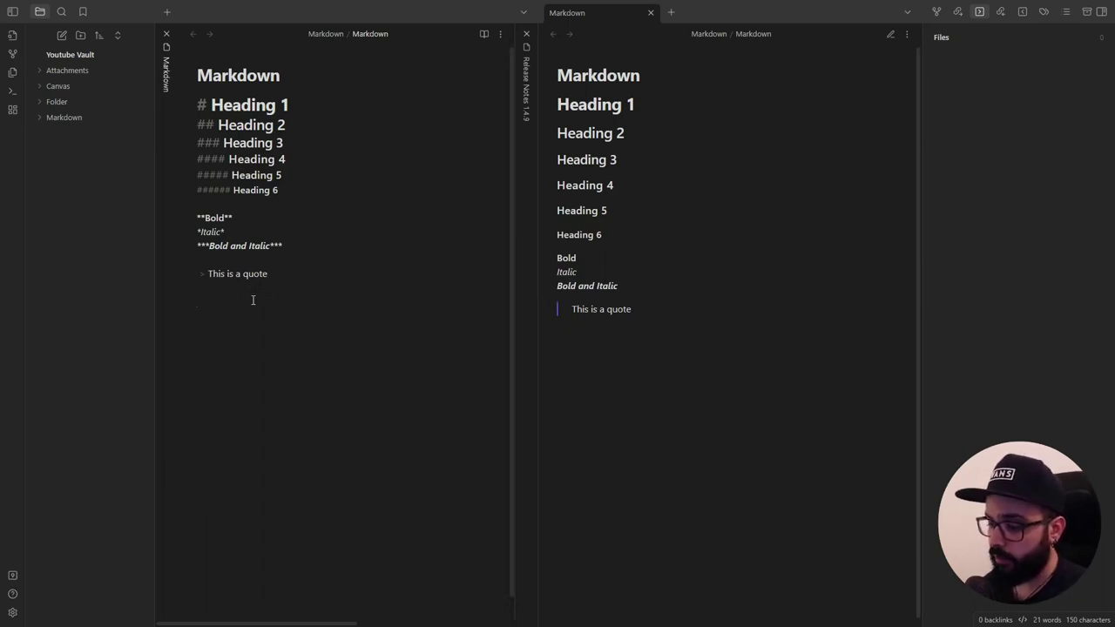
Step: Type bullets Item 1 and Item 2, an indented 'Item 1 Nested', then Item 3
{"action": "type", "text": "- Item 1"}
{"action": "key", "text": "Return"}
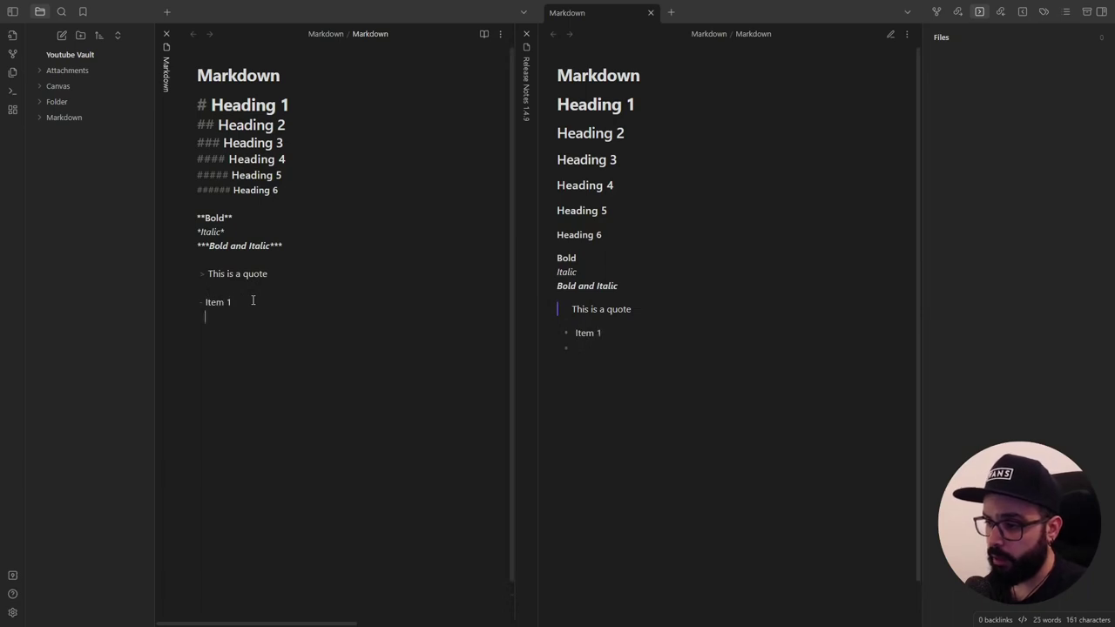
{"action": "type", "text": "Item 2"}
{"action": "key", "text": "Return"}
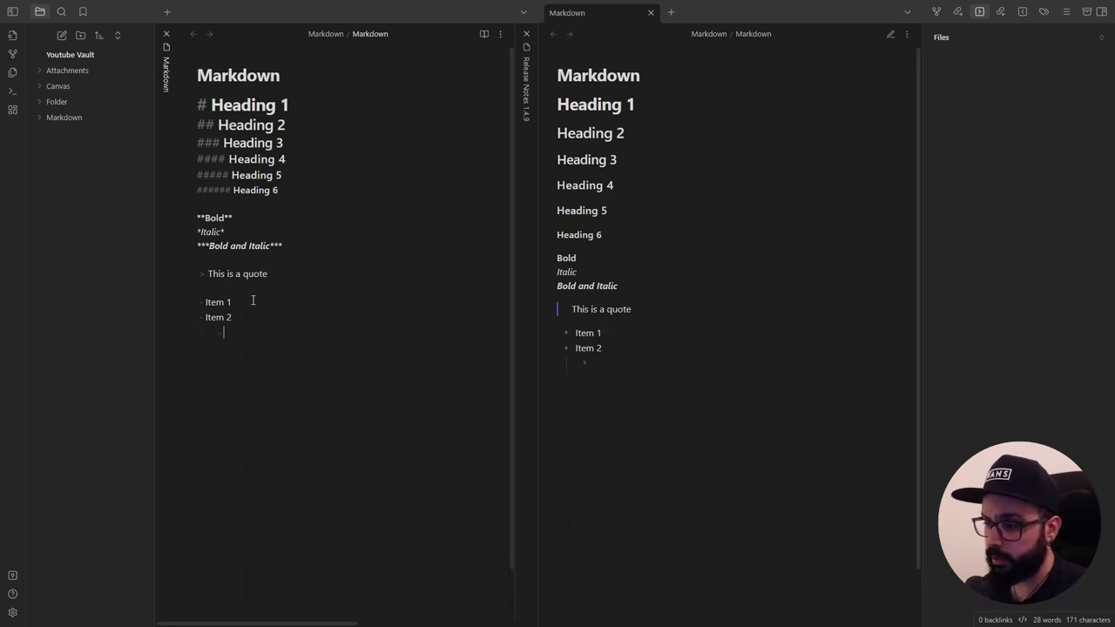
{"action": "type", "text": "Item 1 N"}
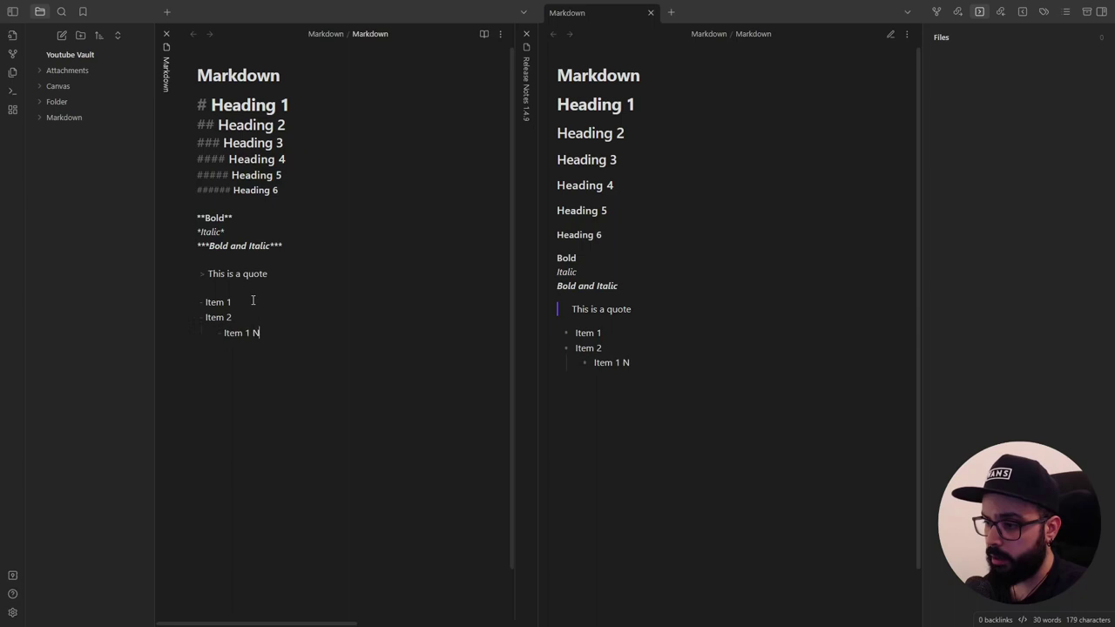
{"action": "type", "text": "ested"}
{"action": "key", "text": "Return"}
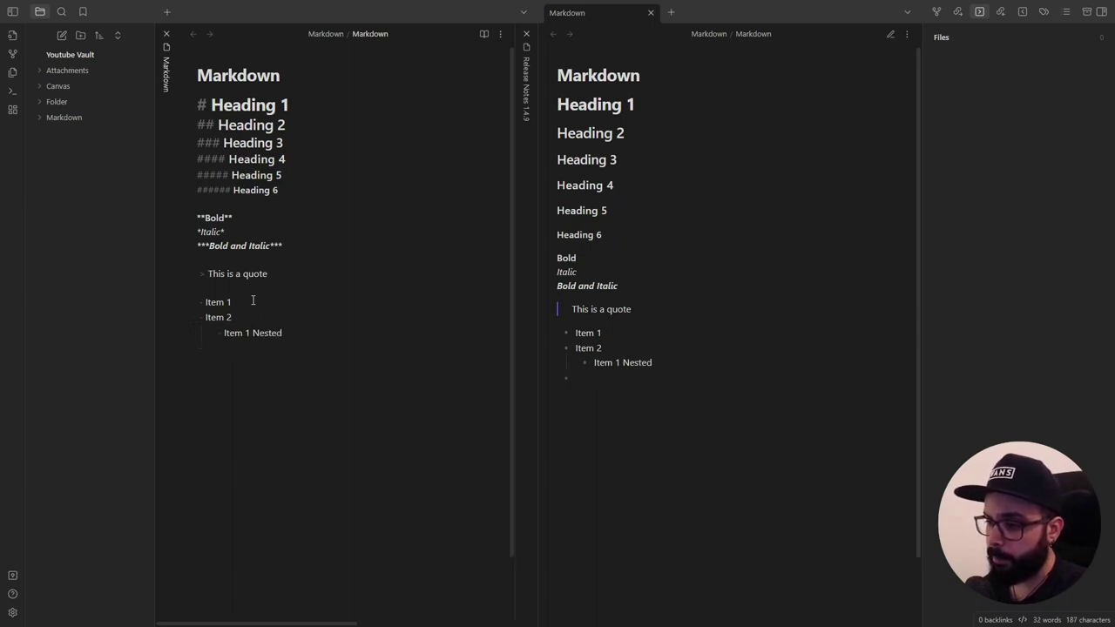
{"action": "type", "text": "Item 3"}
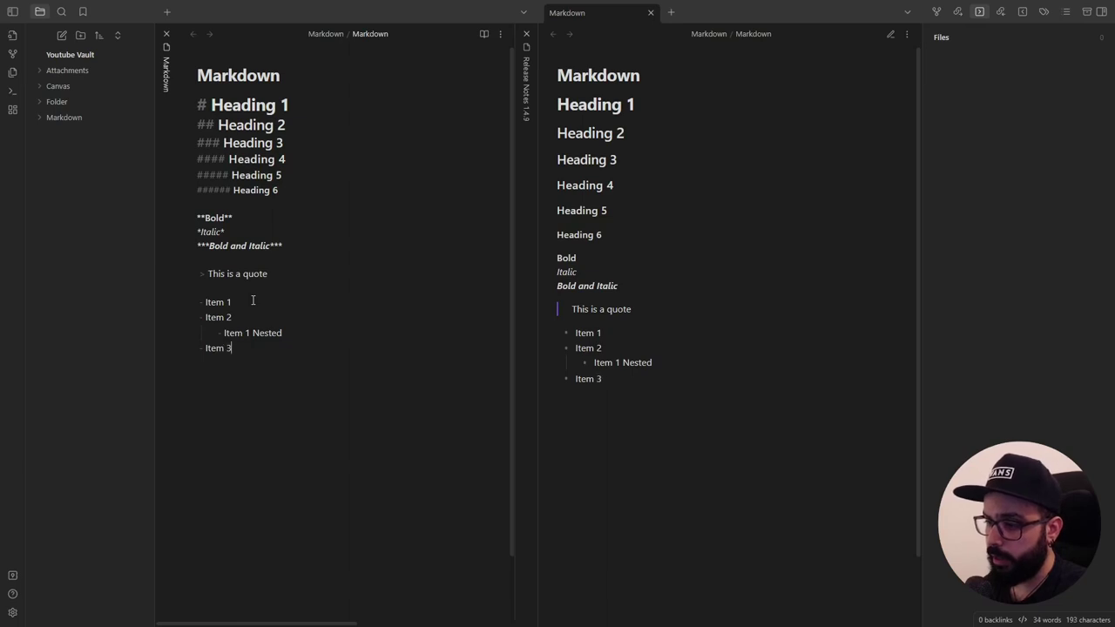
{"action": "key", "text": "Return"}
{"action": "key", "text": "Return"}
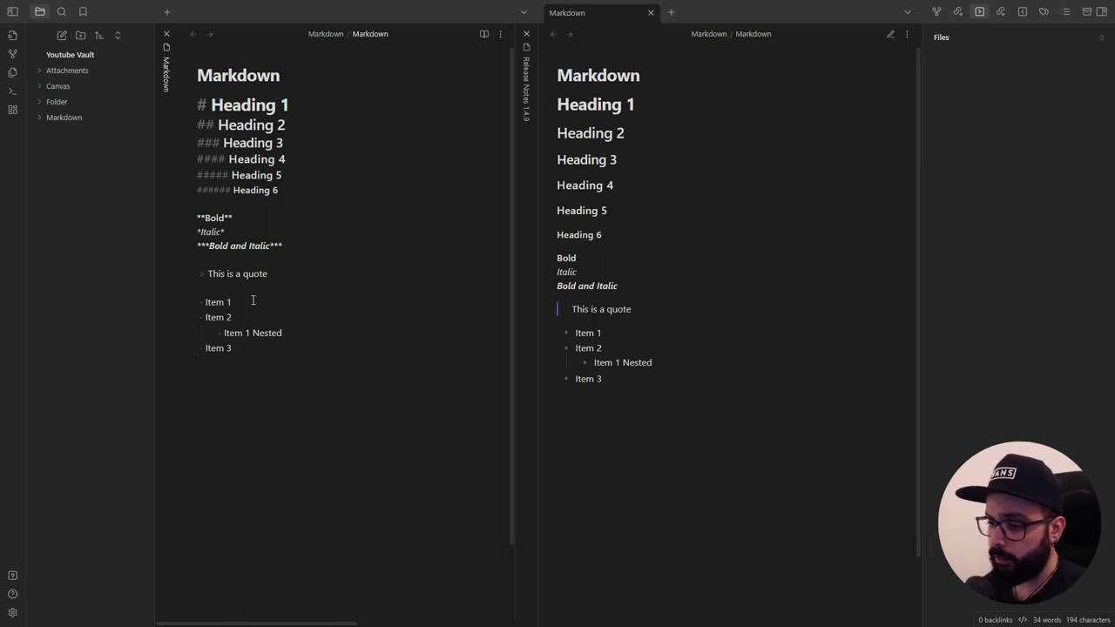
Step: Start a numbered list with '1. First item' and 'Second item'
{"action": "key", "text": "Return"}
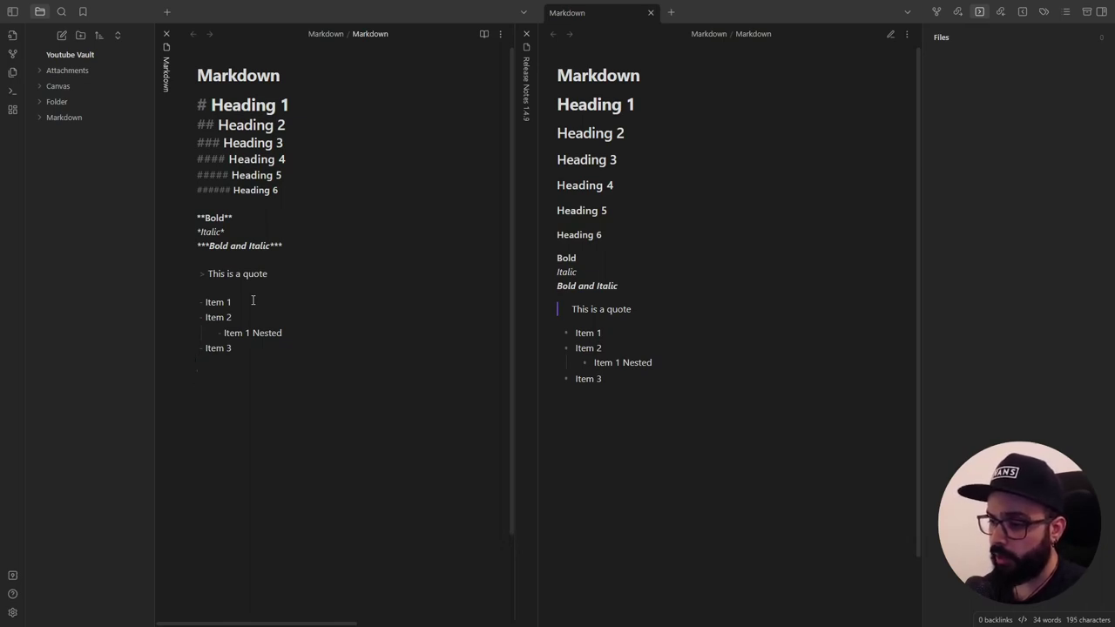
{"action": "type", "text": "1. "}
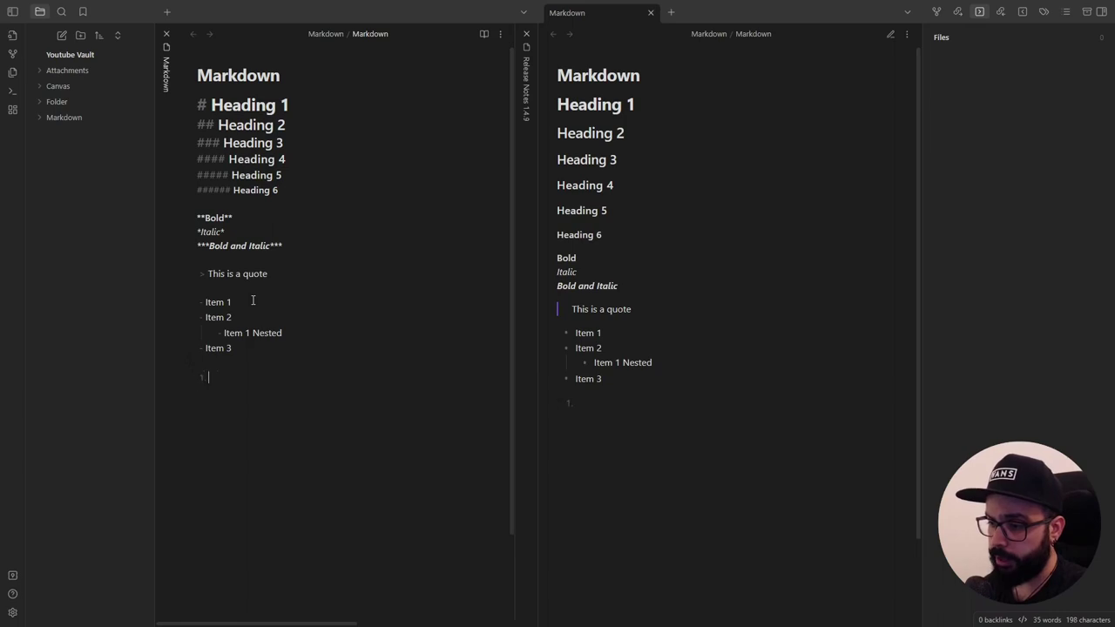
{"action": "type", "text": "First item"}
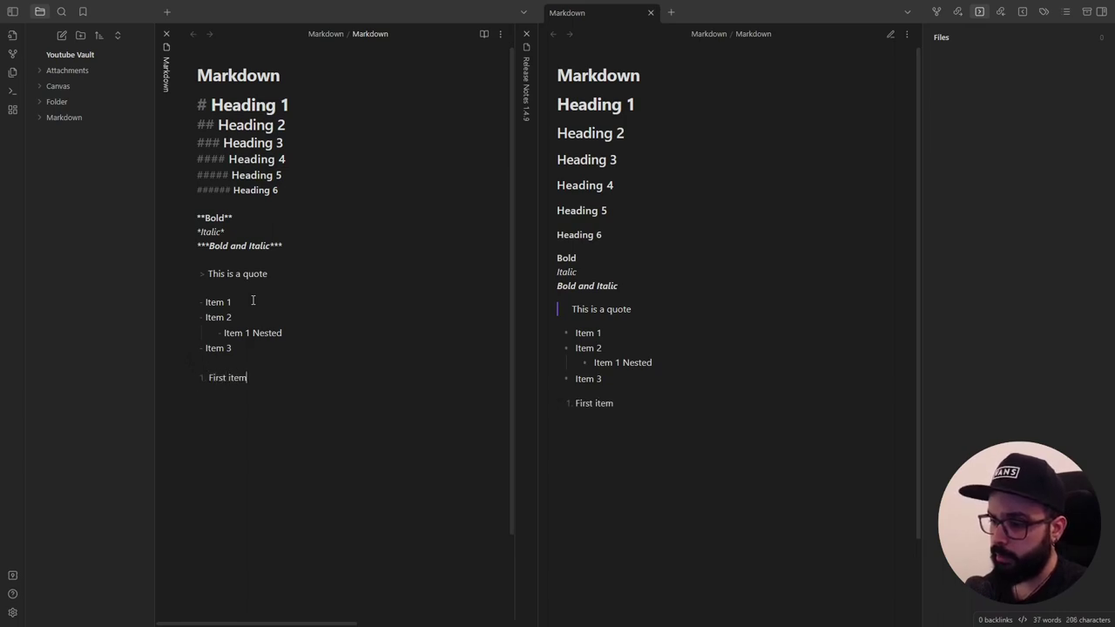
{"action": "key", "text": "Return"}
{"action": "type", "text": "Second "}
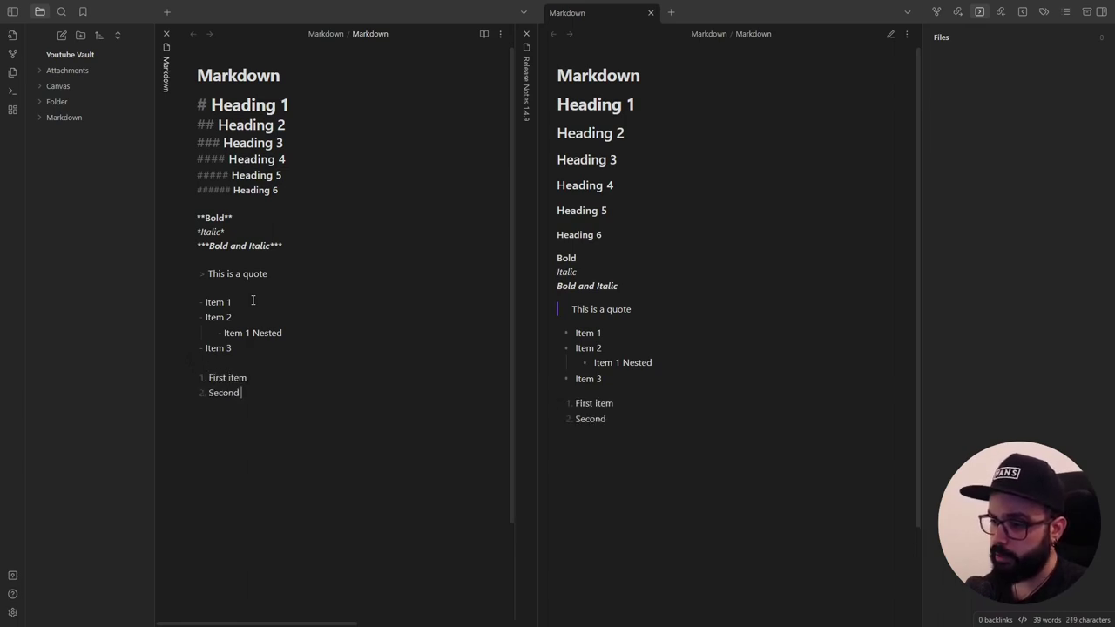
{"action": "type", "text": "item"}
{"action": "key", "text": "Return"}
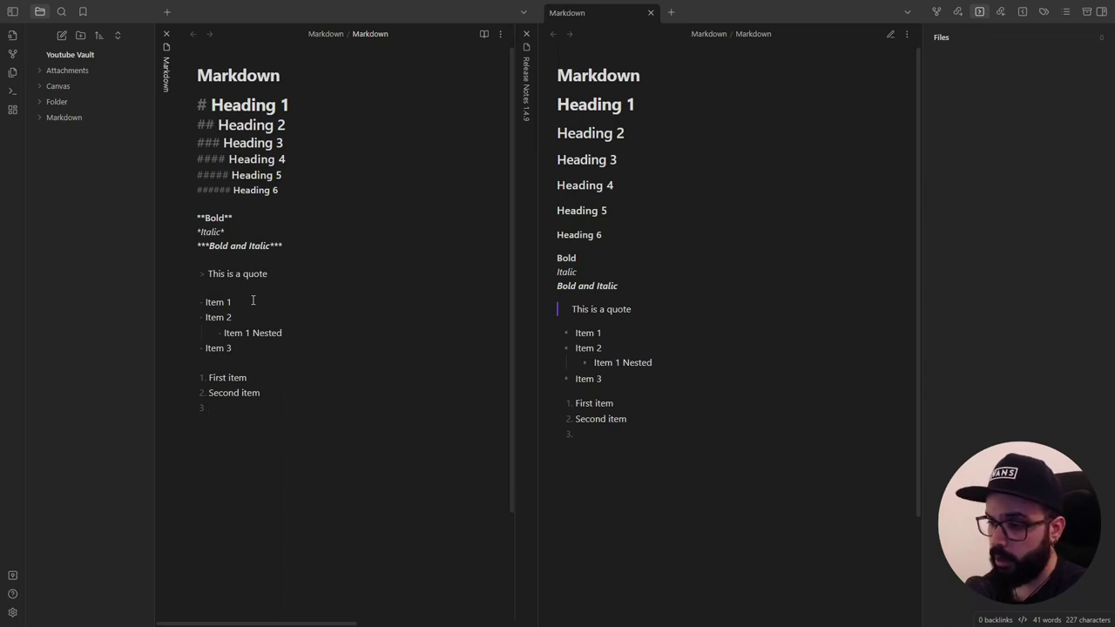
Step: Nest bullets 'First item unordered' and 'second' under Second item, then add '3. Third item'
{"action": "key", "text": "BackSpace"}
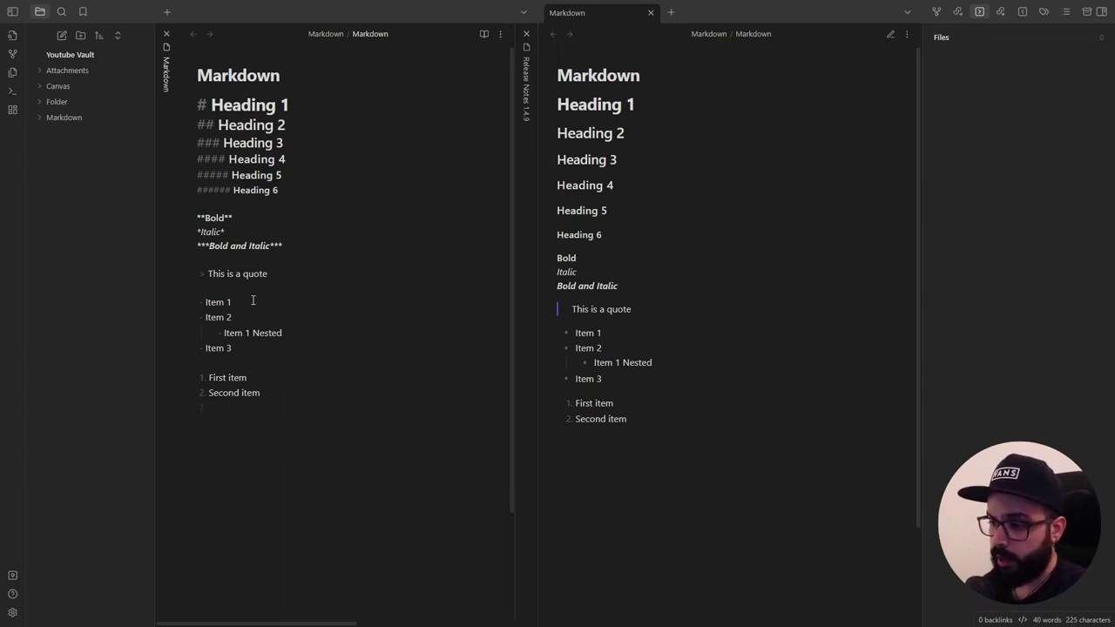
{"action": "type", "text": "-"}
{"action": "key", "text": "Tab"}
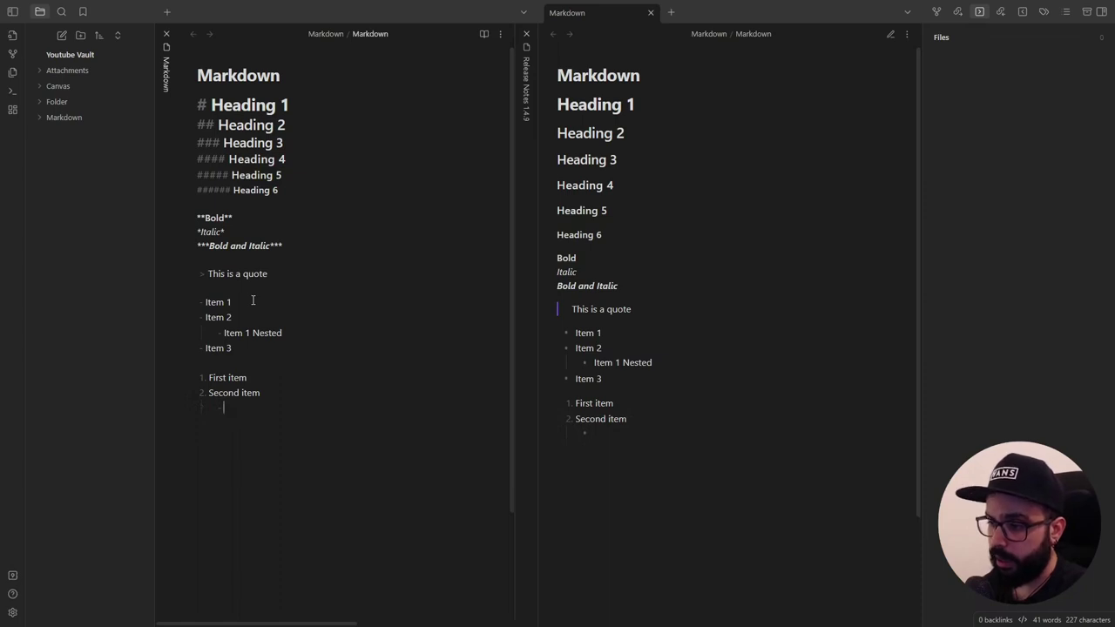
{"action": "type", "text": "First"}
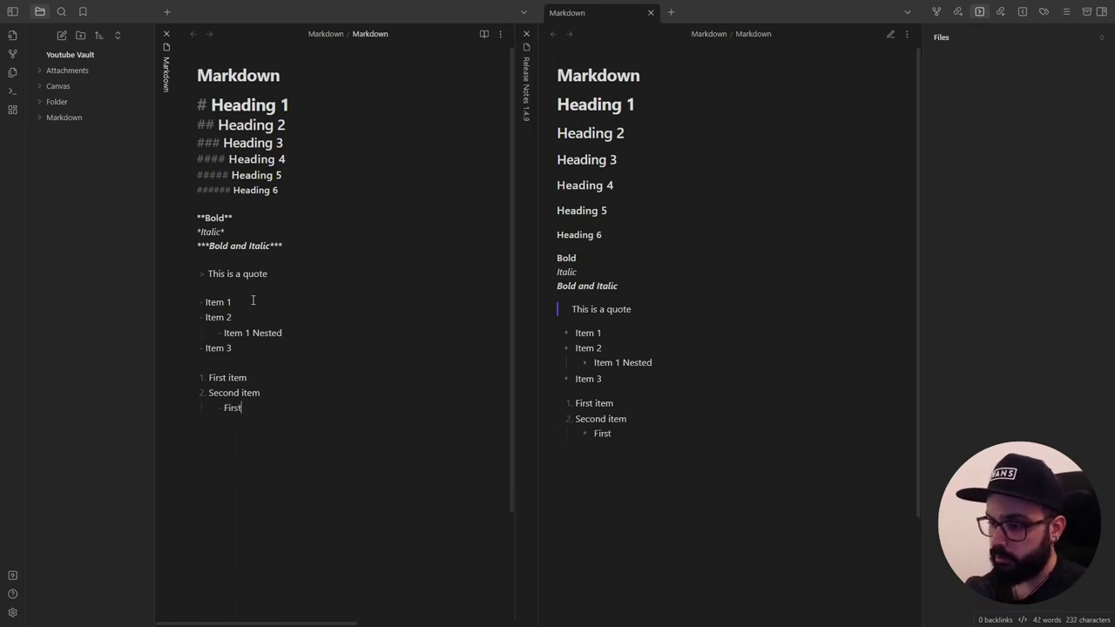
{"action": "type", "text": " item unordered"}
{"action": "key", "text": "Return"}
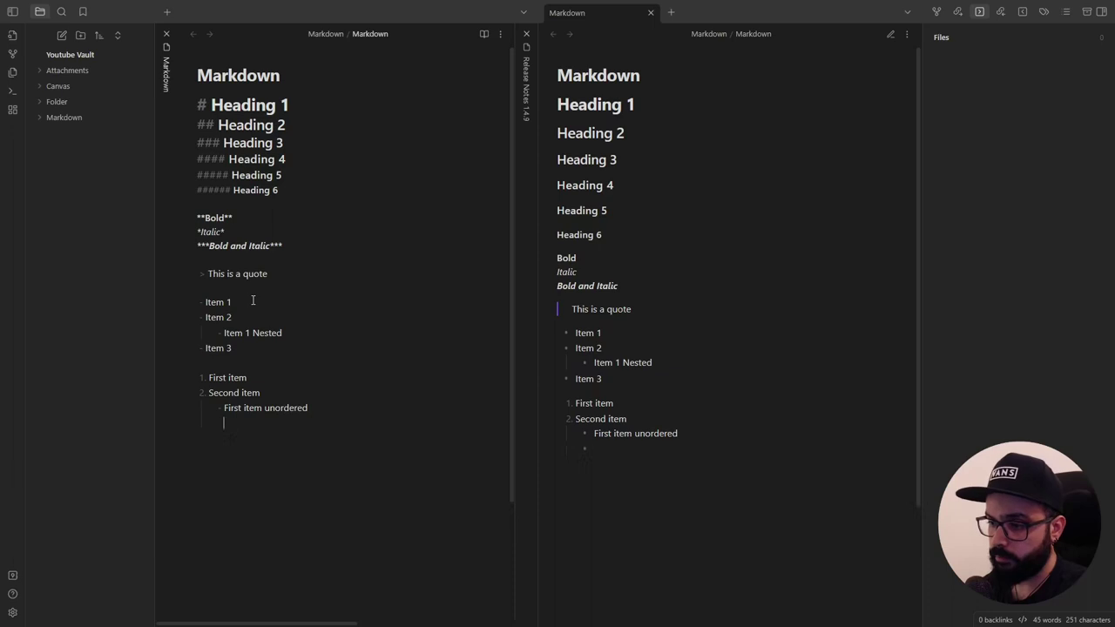
{"action": "type", "text": "second"}
{"action": "key", "text": "Return"}
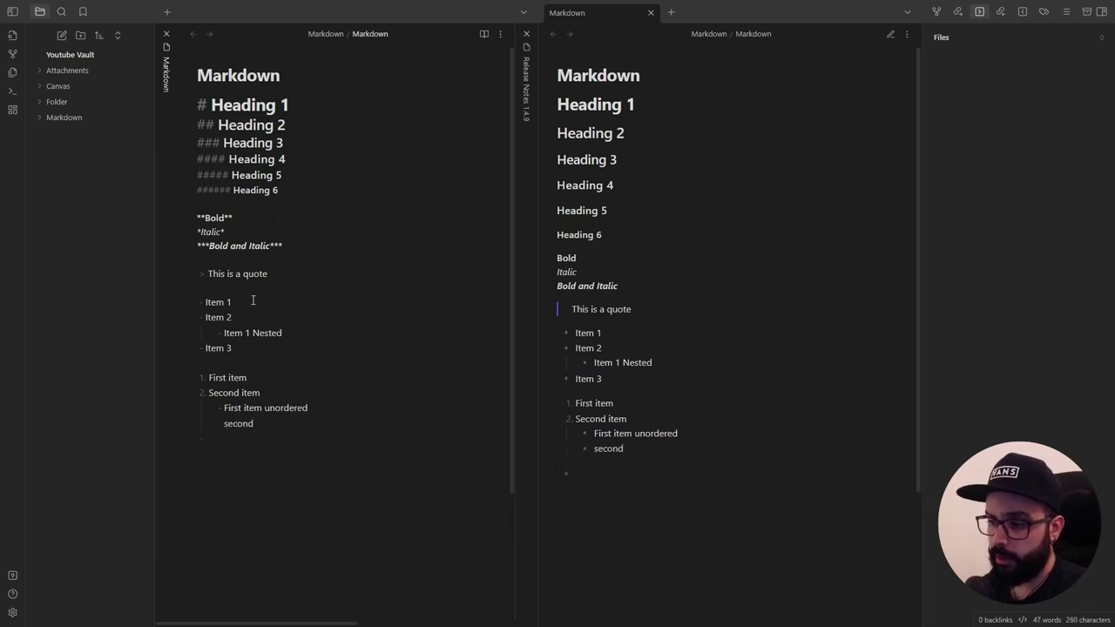
{"action": "key", "text": "BackSpace"}
{"action": "type", "text": "3. "}
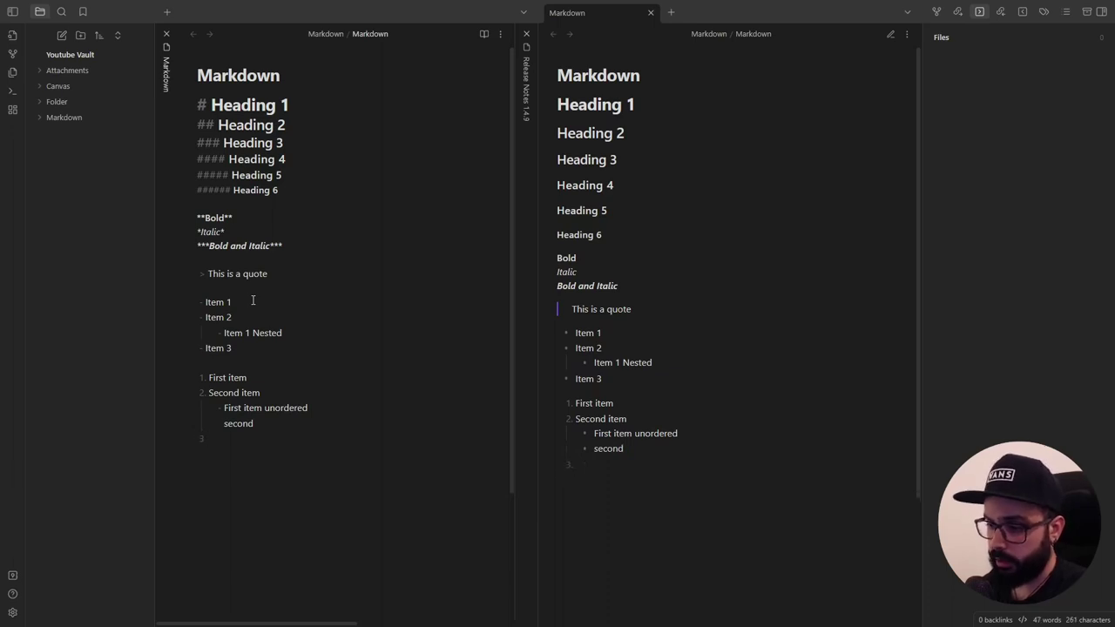
{"action": "type", "text": "Third item"}
{"action": "key", "text": "Return"}
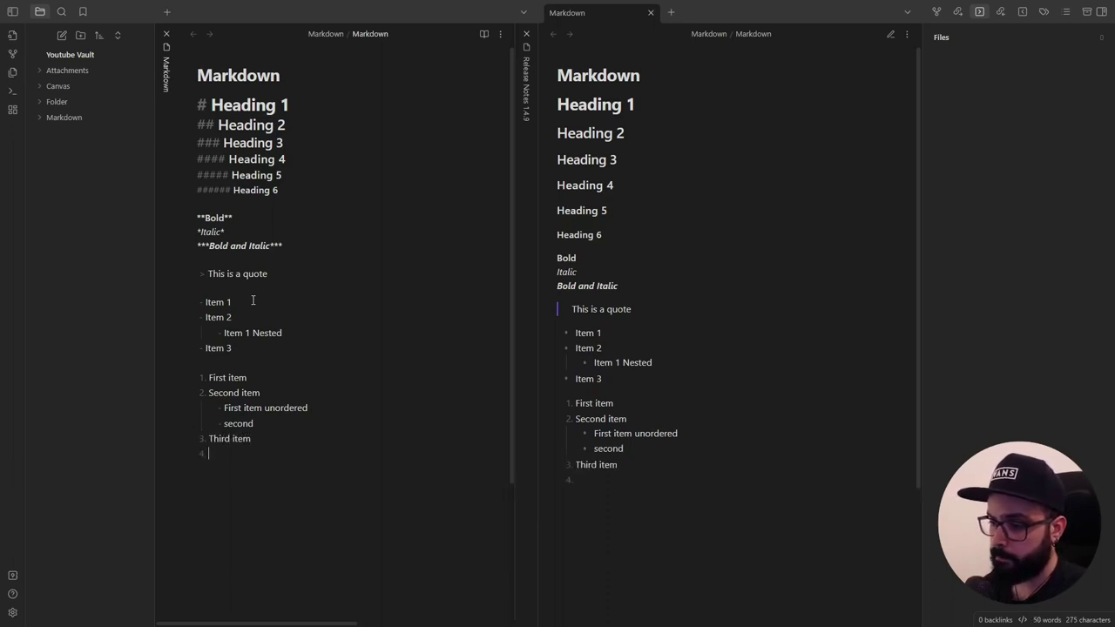
Step: Create unchecked tasks '- [ ] Task 1' and 'Task 2'
{"action": "key", "text": "BackSpace"}
{"action": "key", "text": "BackSpace"}
{"action": "scroll", "coordinate": [262, 303], "scroll_direction": "down", "scroll_amount": 2}
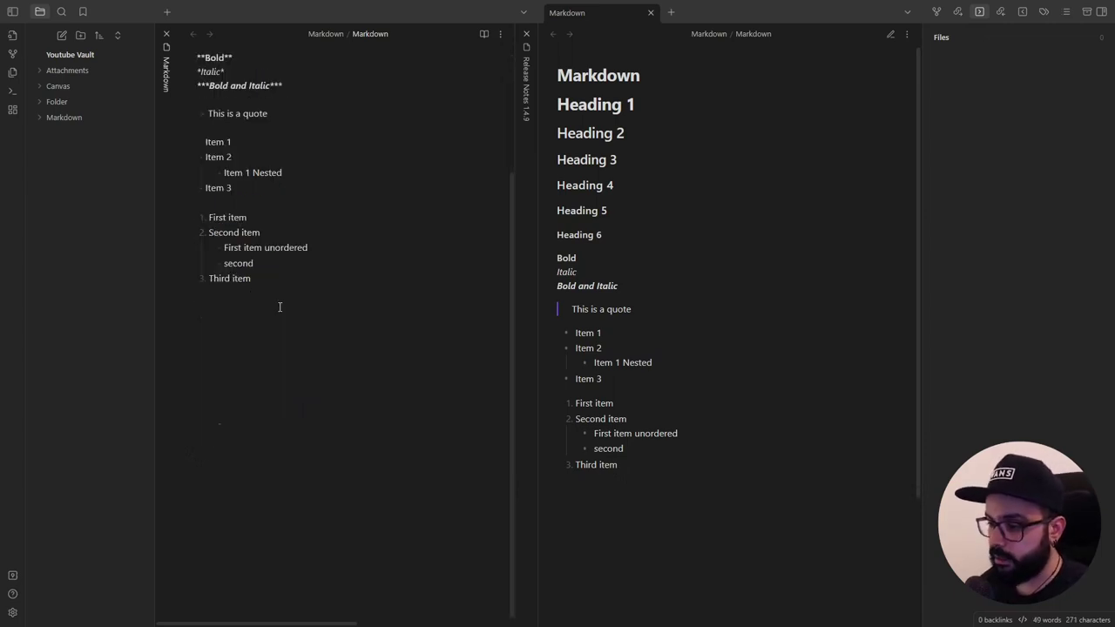
{"action": "type", "text": "- "}
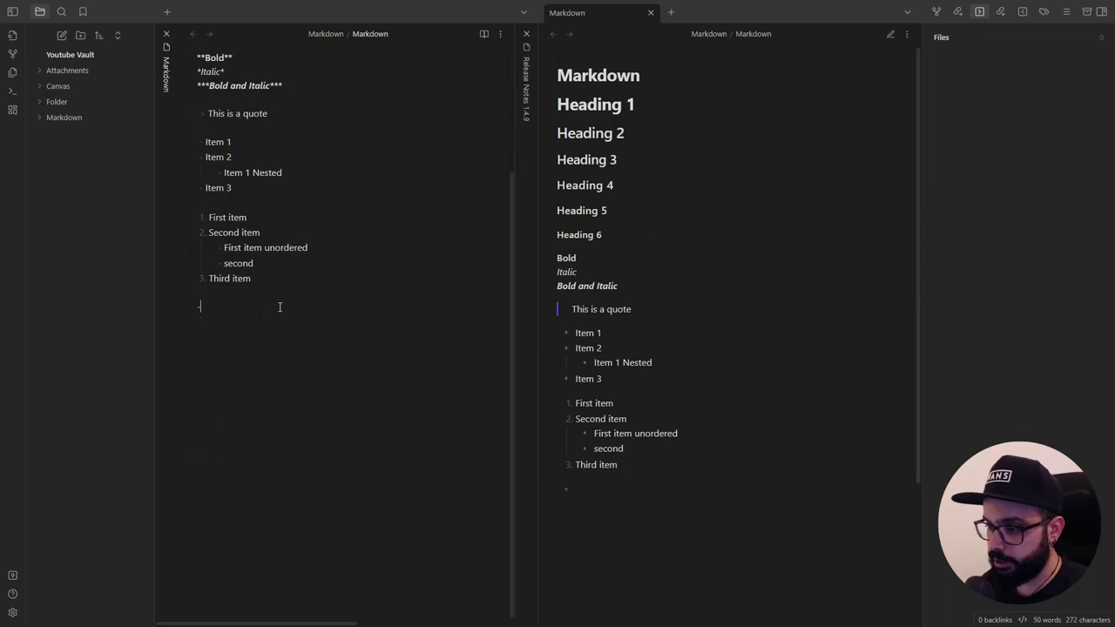
{"action": "type", "text": "[ ] Ta"}
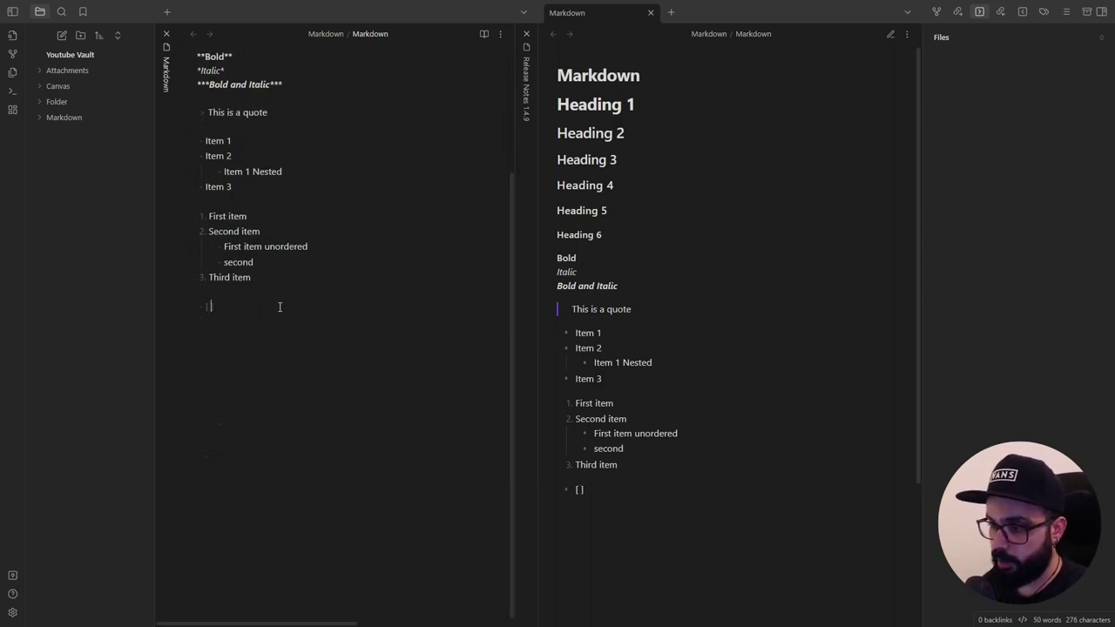
{"action": "type", "text": "sk 1"}
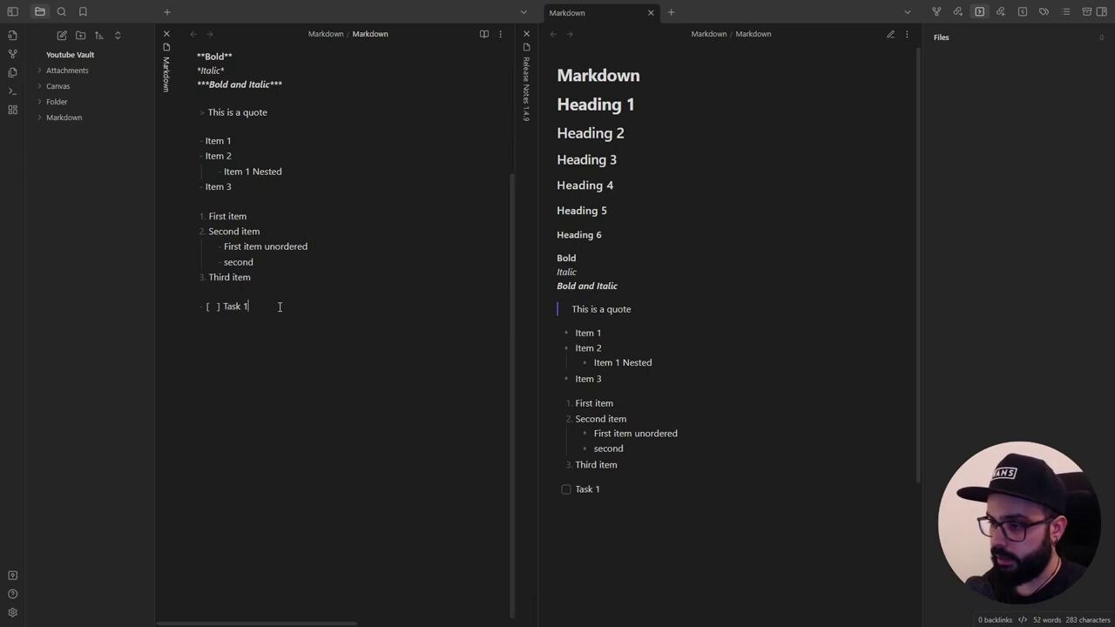
{"action": "key", "text": "Return"}
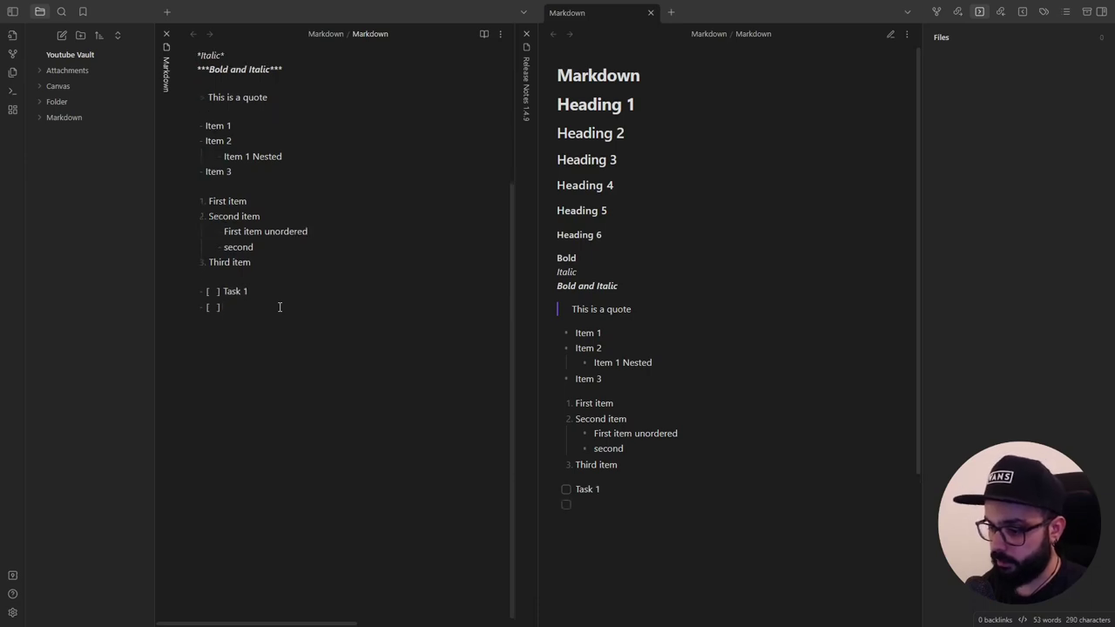
{"action": "type", "text": "Task 2"}
{"action": "key", "text": "Return"}
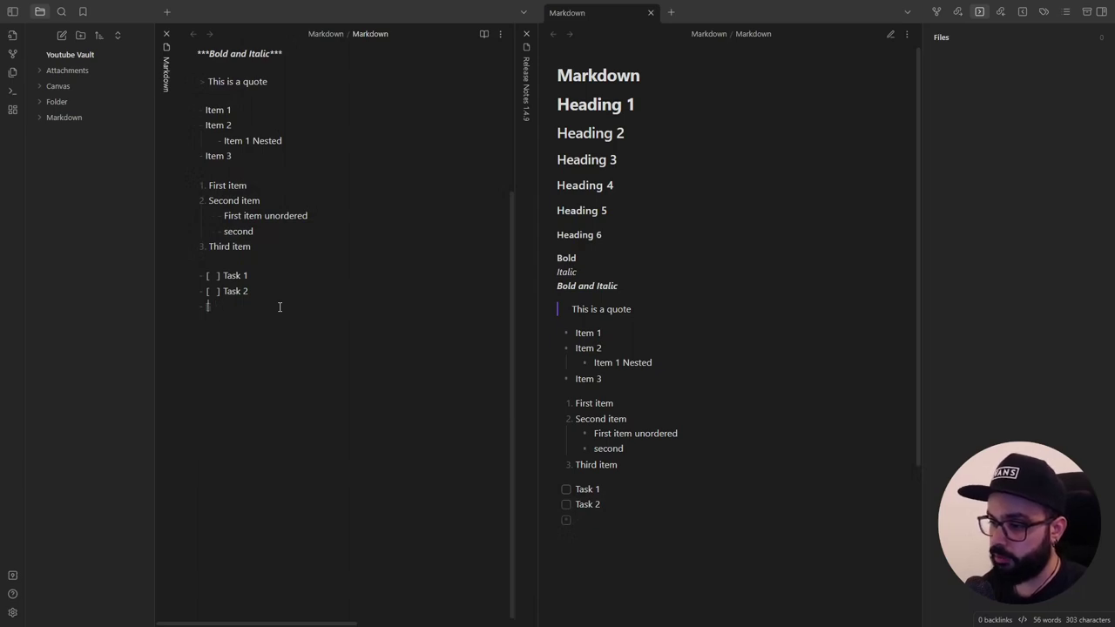
Step: Add a checked '[x] Task completed' item and tick off Task 2 in reading view
{"action": "key", "text": "BackSpace"}
{"action": "type", "text": "x]"}
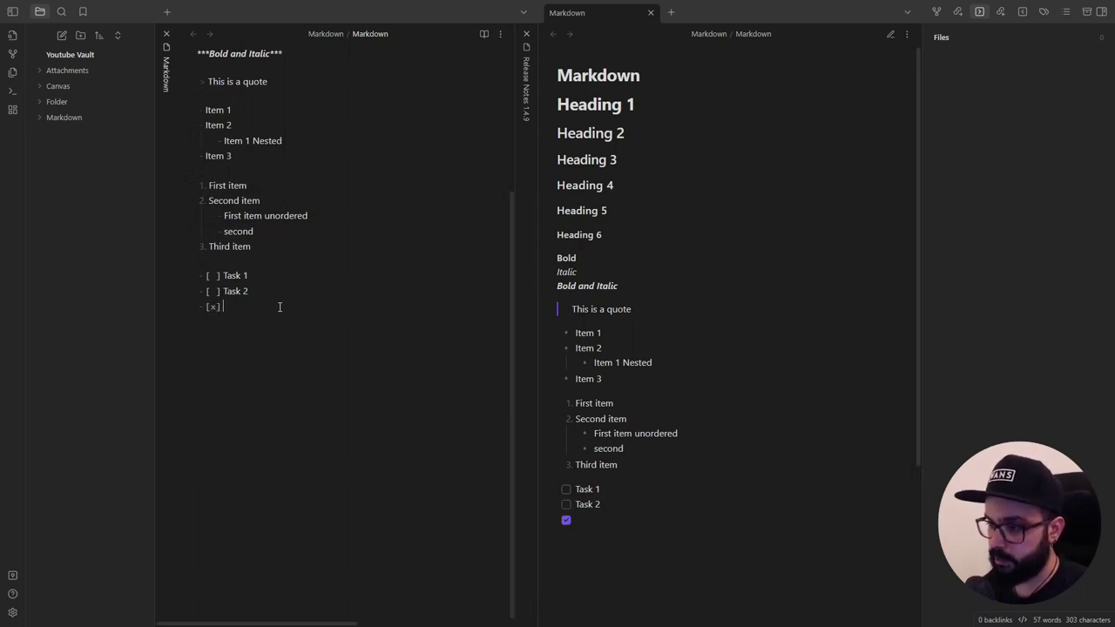
{"action": "type", "text": " Task co"}
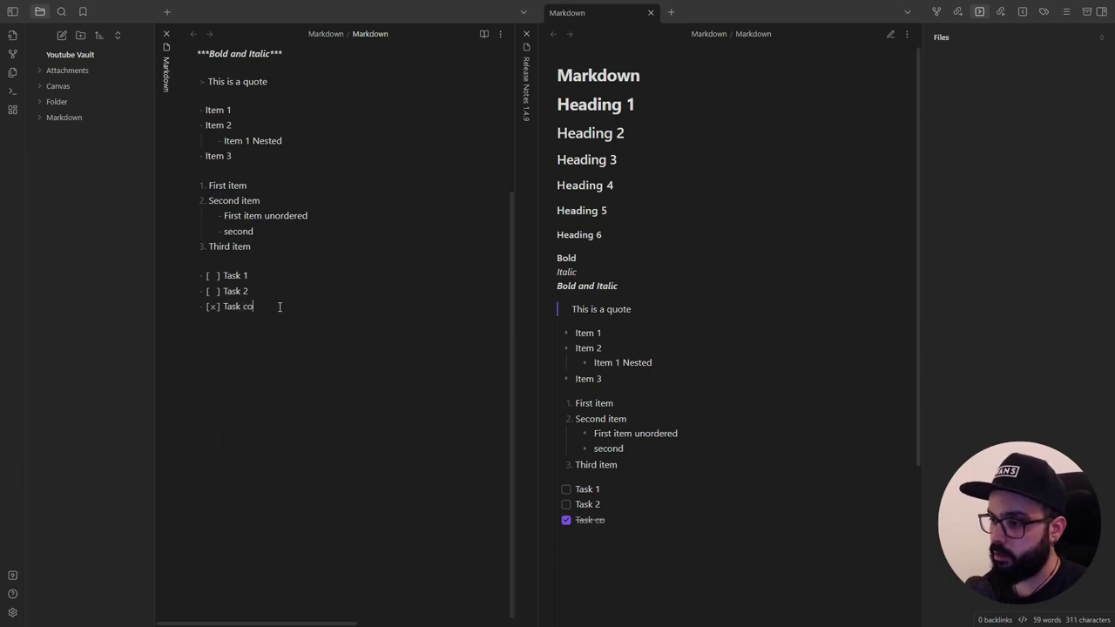
{"action": "type", "text": "mpleted"}
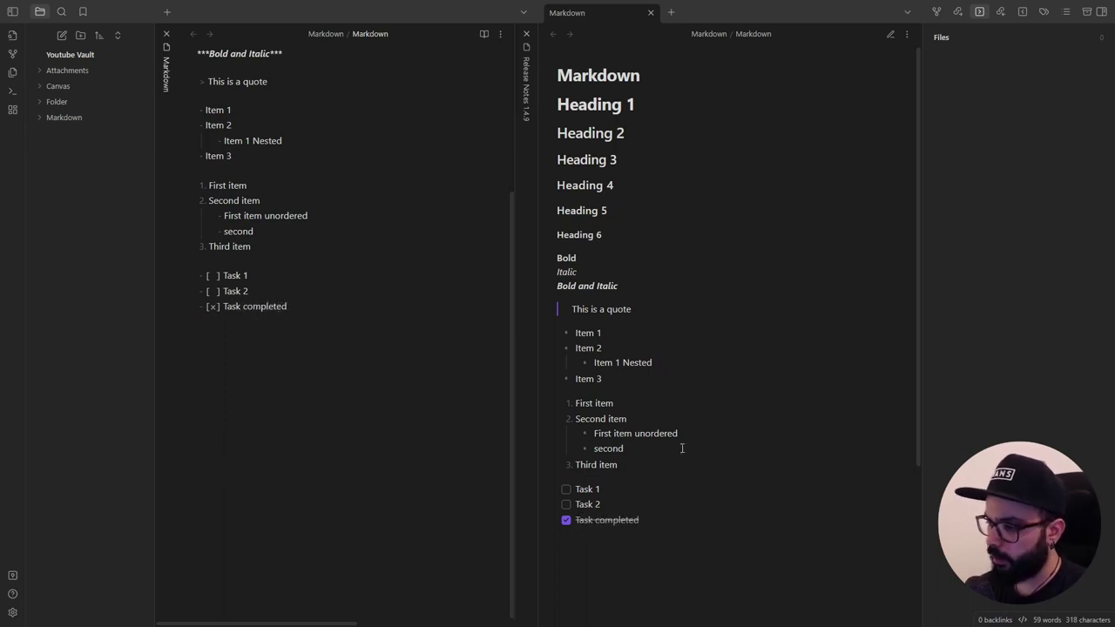
{"action": "left_click", "coordinate": [567, 505]}
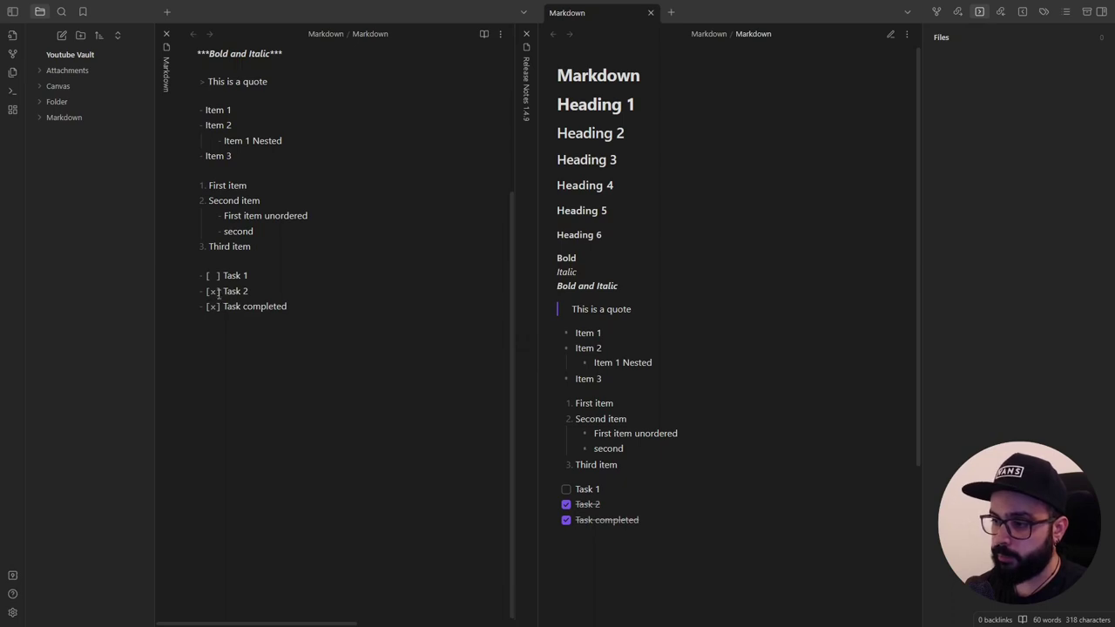
Step: Below Task completed, insert a [[First note]] link chosen from the link suggestions
{"action": "left_click", "coordinate": [279, 392]}
{"action": "key", "text": "Return"}
{"action": "key", "text": "Return"}
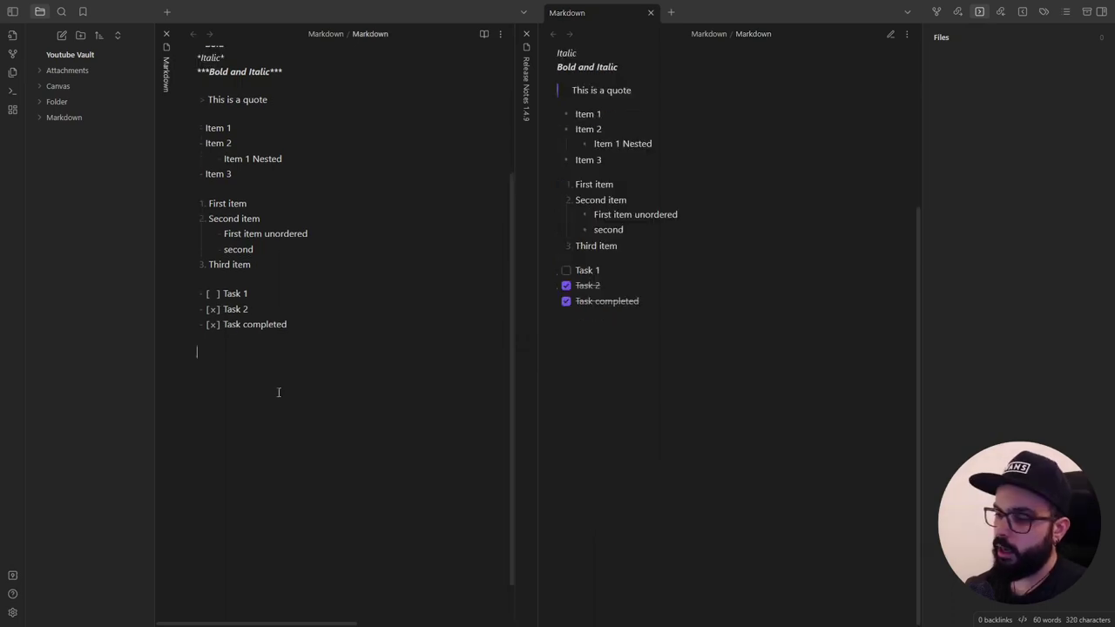
{"action": "scroll", "coordinate": [283, 377], "scroll_direction": "down", "scroll_amount": 1}
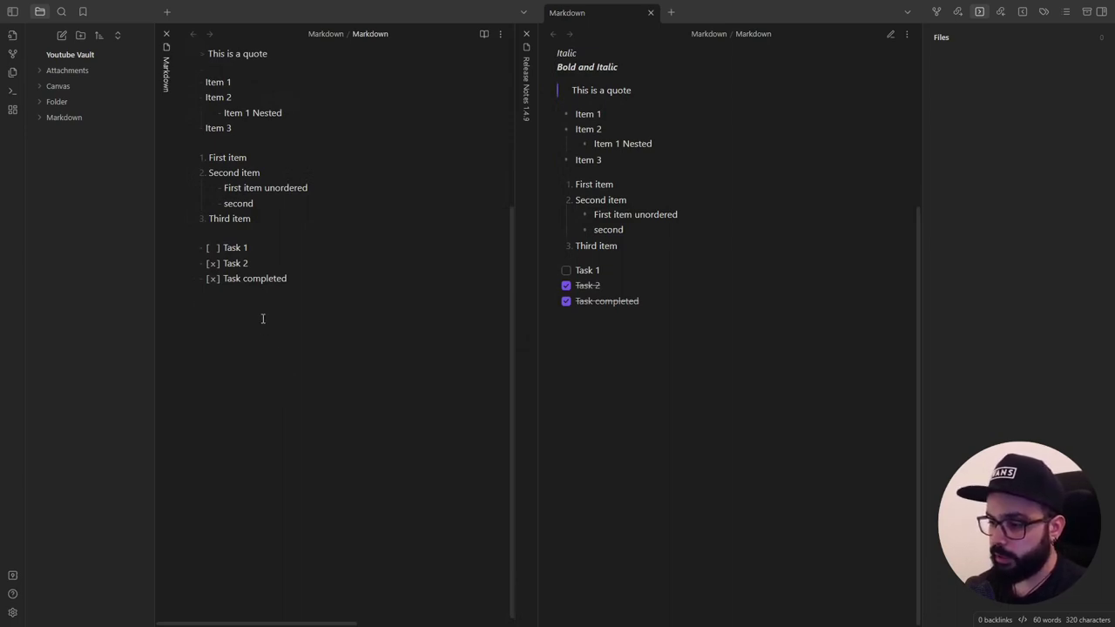
{"action": "type", "text": "[["}
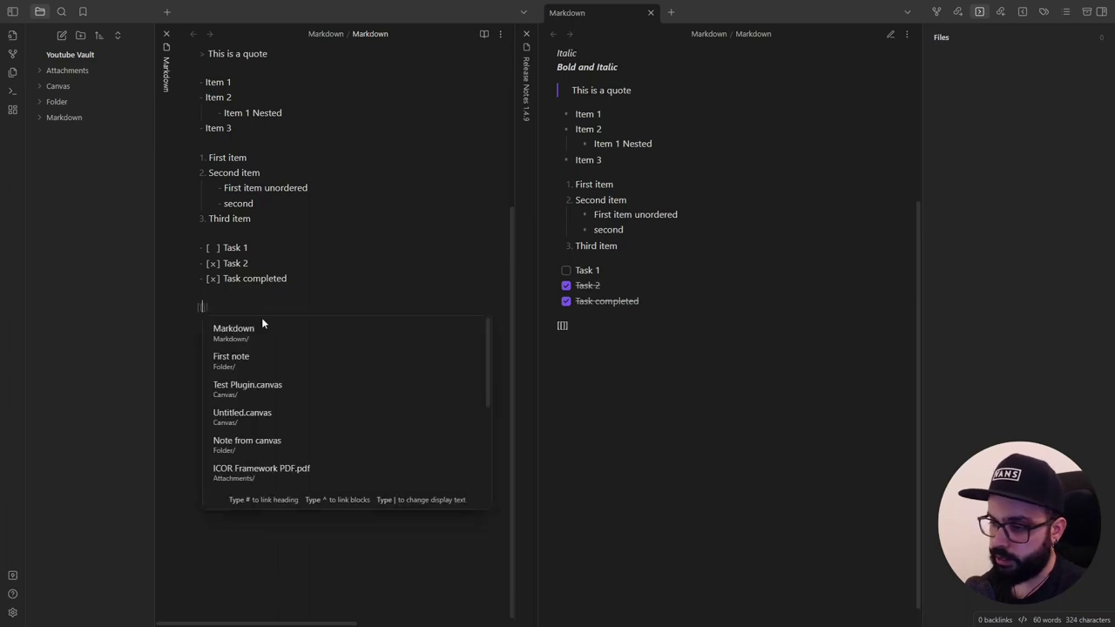
{"action": "type", "text": "first"}
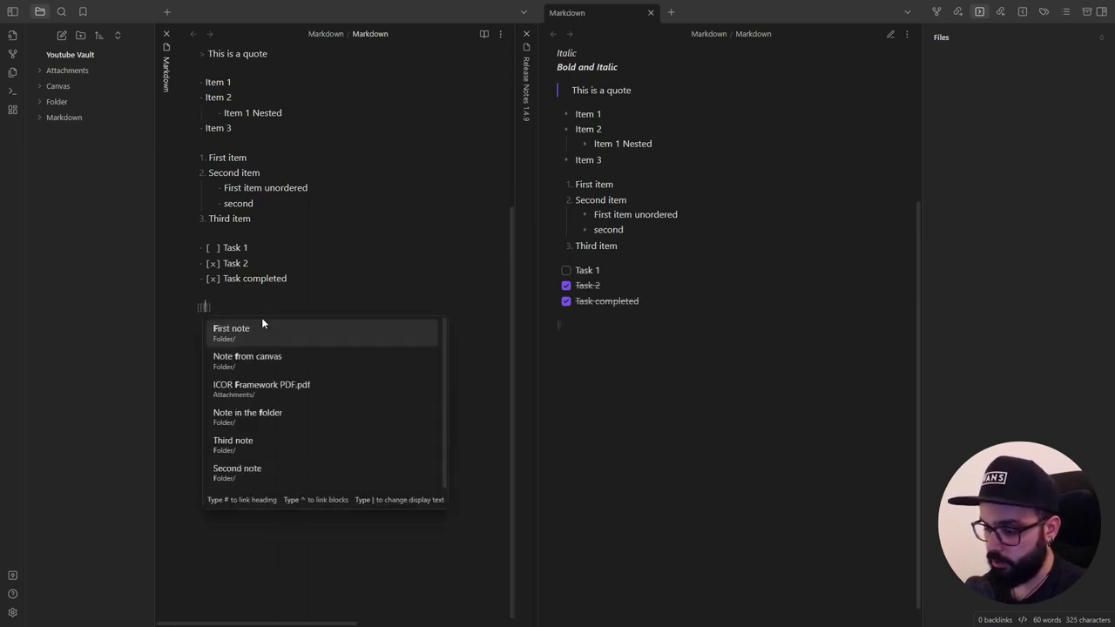
{"action": "key", "text": "Return"}
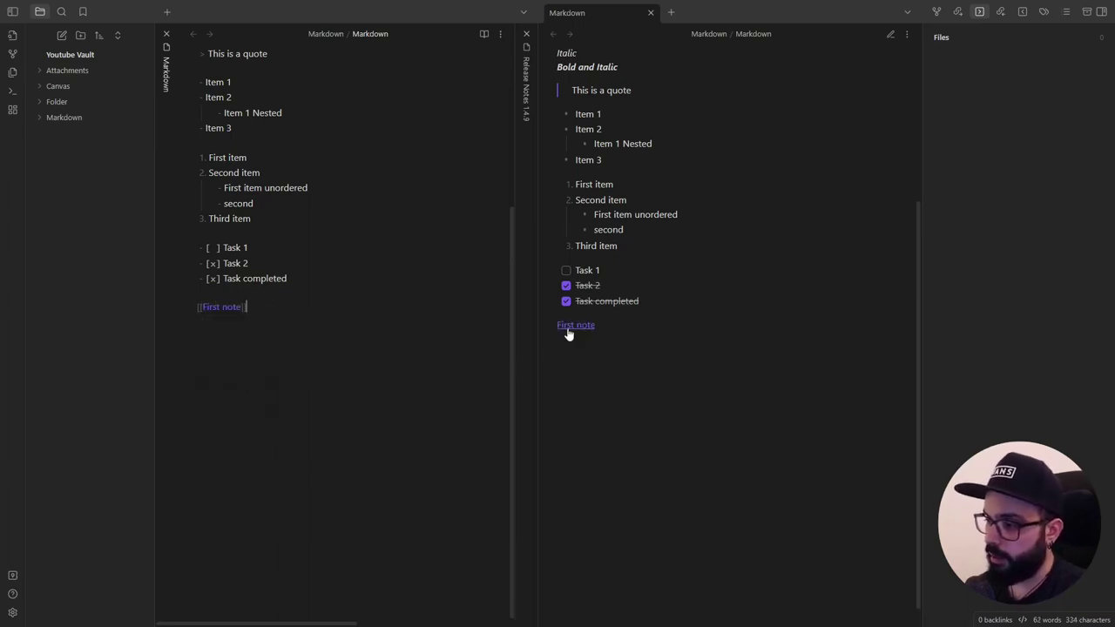
{"action": "mouse_move", "coordinate": [580, 326]}
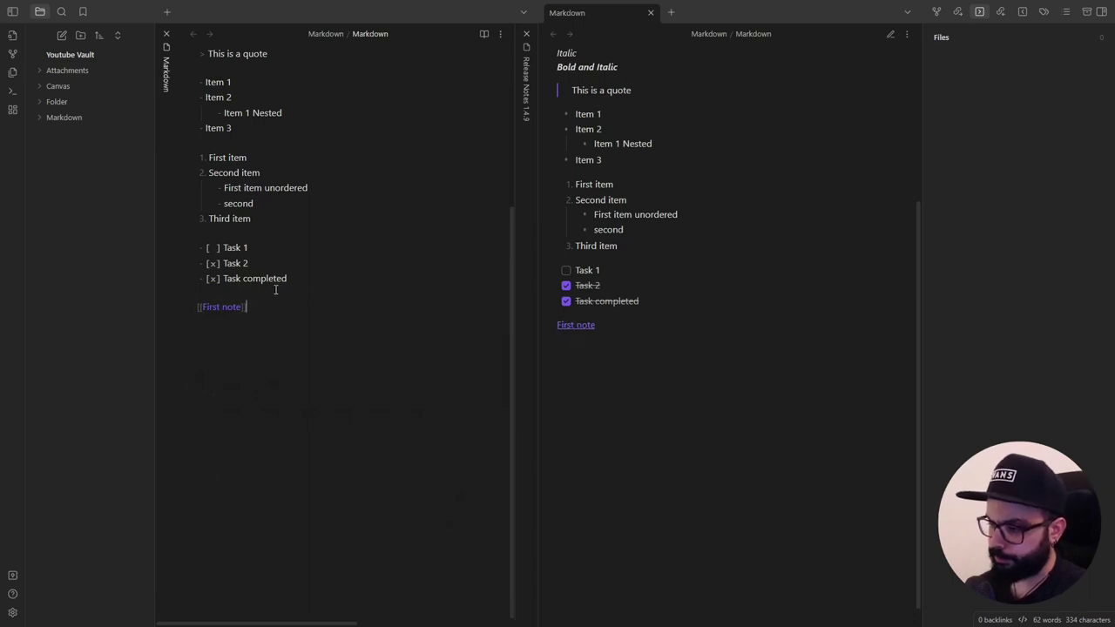
{"action": "key", "text": "Return"}
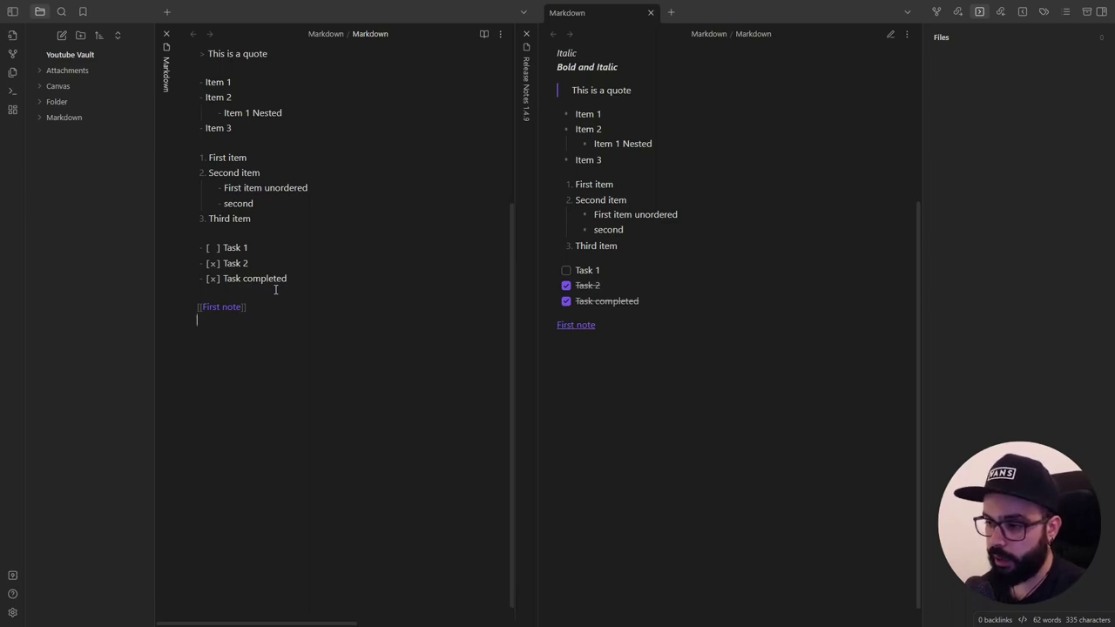
Step: Embed 'ICOR Framework PDF.pdf' in the note with ![[ICOR
{"action": "type", "text": "![["}
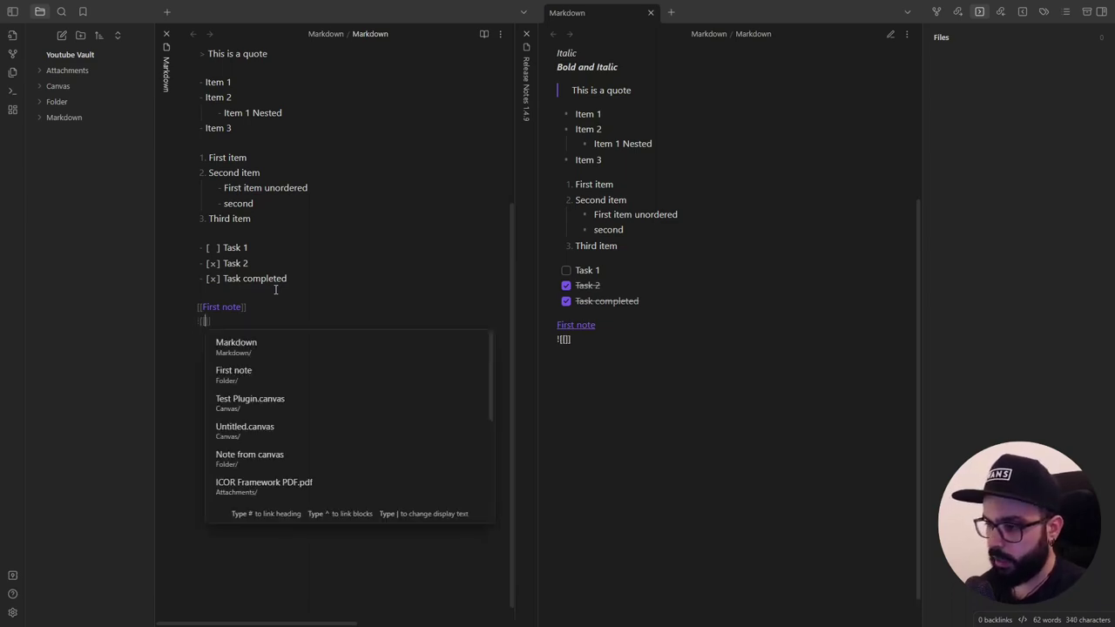
{"action": "type", "text": "ICOR"}
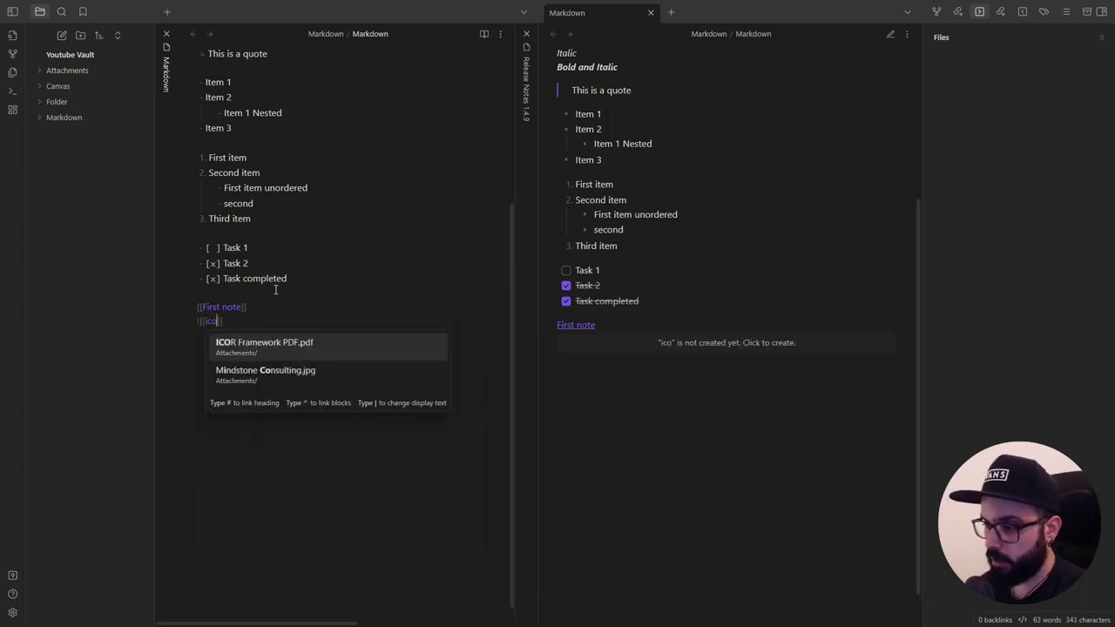
{"action": "key", "text": "Return"}
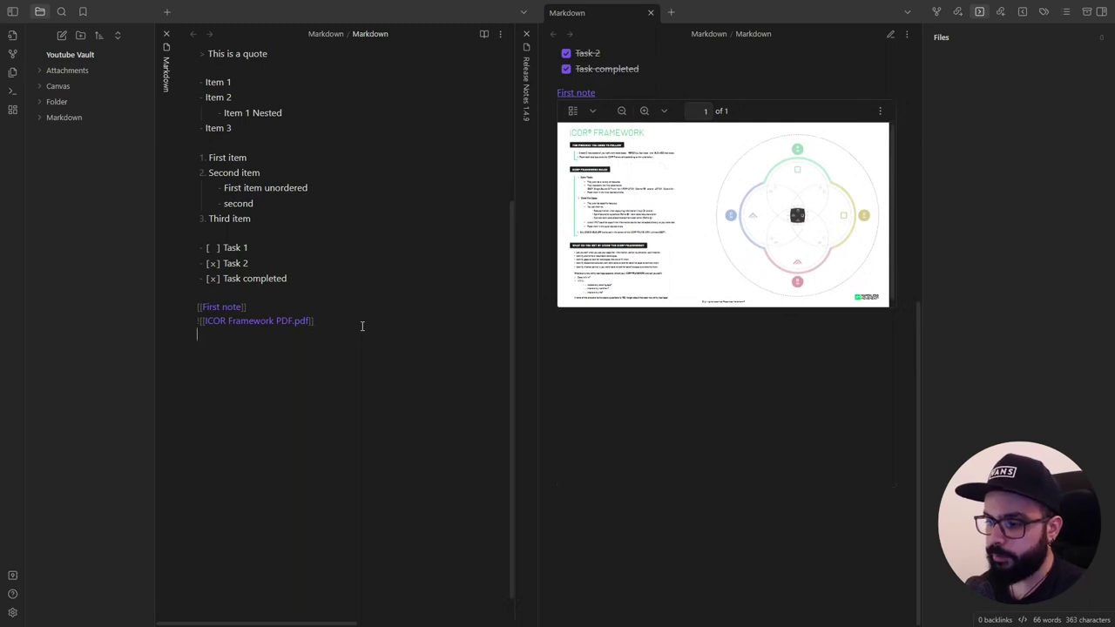
{"action": "key", "text": "Return"}
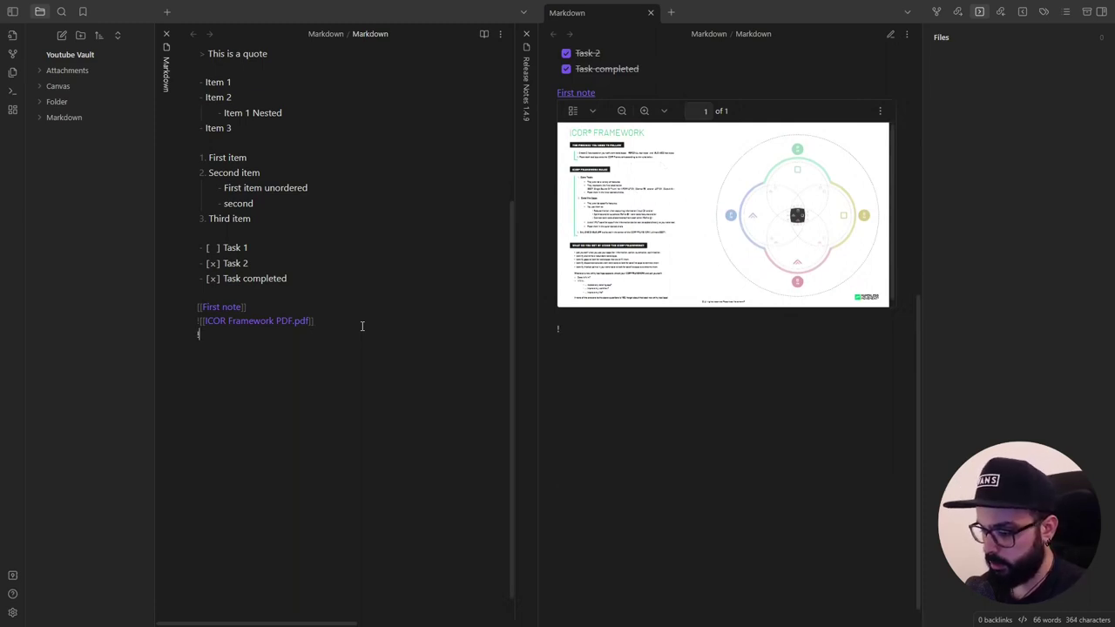
Step: Embed 'Mindstone Consulting.jpg' below it with a display width of 600
{"action": "type", "text": "Icon"}
{"action": "key", "text": "ctrl+z"}
{"action": "type", "text": "![["}
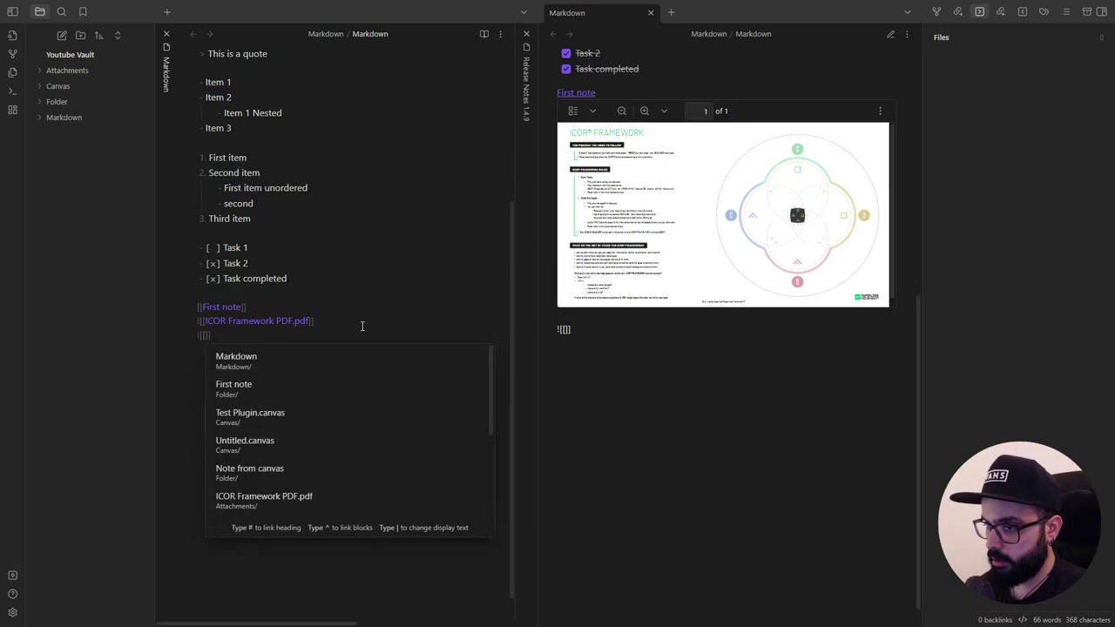
{"action": "type", "text": "Mind"}
{"action": "key", "text": "Return"}
{"action": "type", "text": "|"}
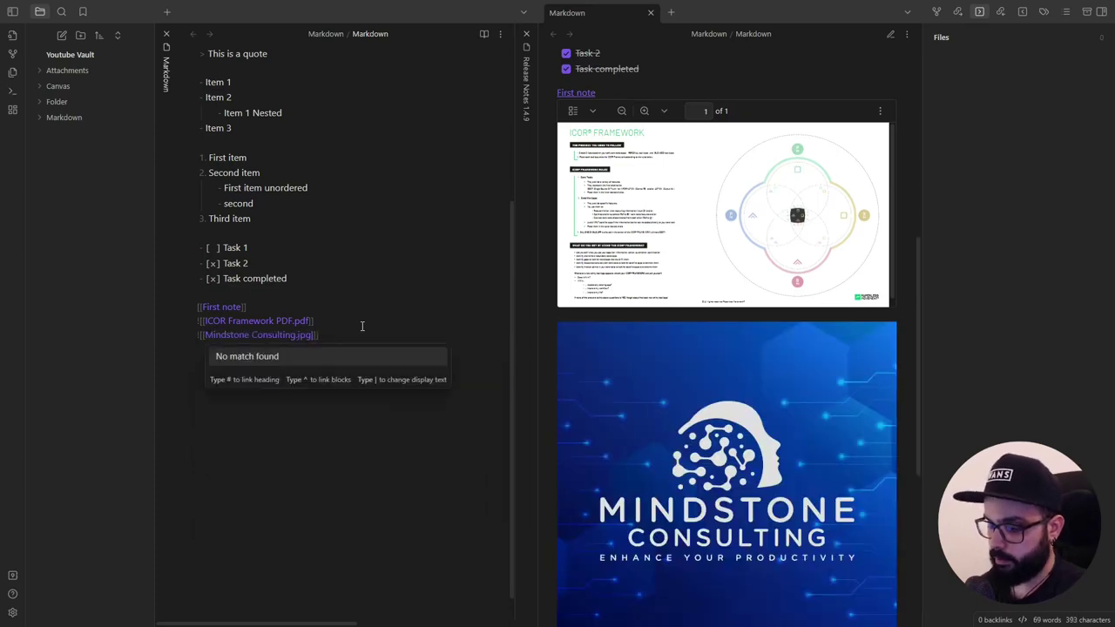
{"action": "type", "text": "300"}
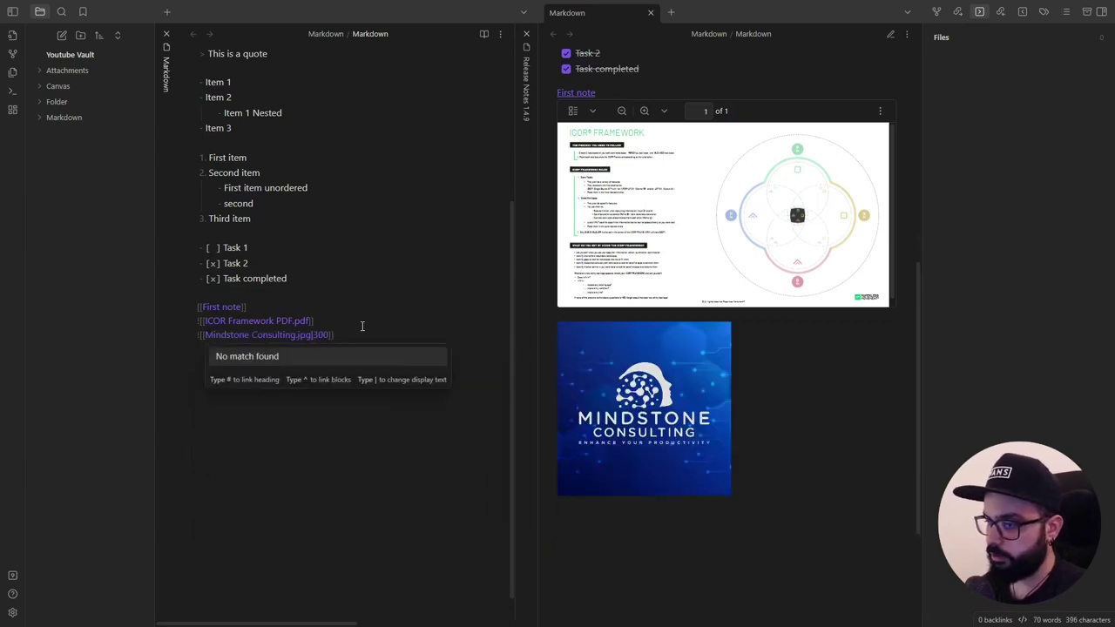
{"action": "key", "text": "BackSpace"}
{"action": "key", "text": "BackSpace"}
{"action": "key", "text": "BackSpace"}
{"action": "type", "text": "600"}
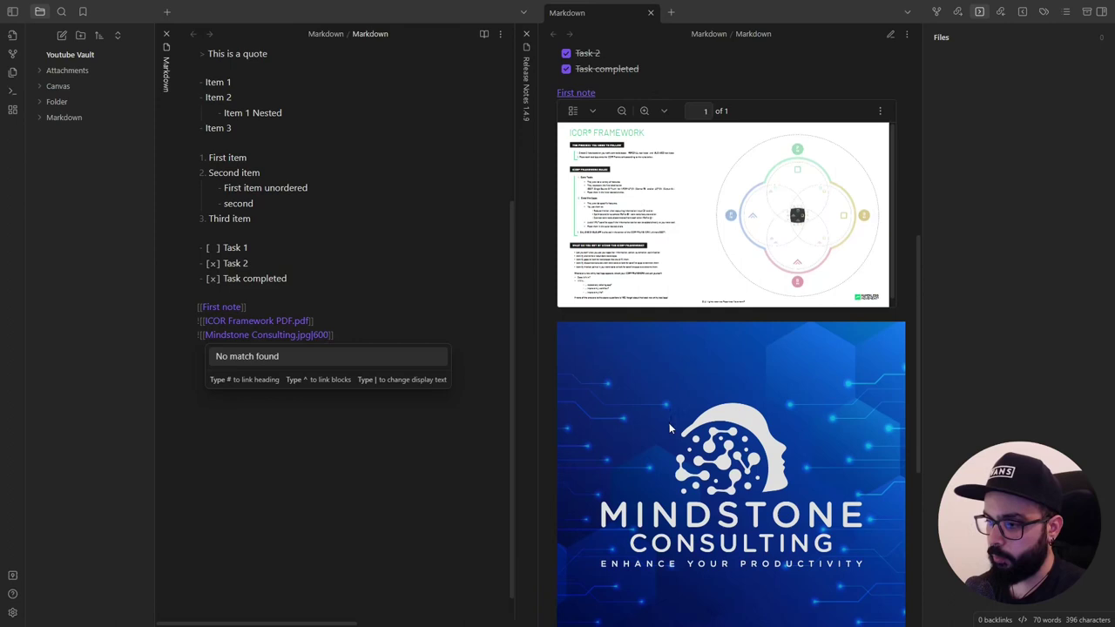
{"action": "key", "text": "End"}
{"action": "key", "text": "Return"}
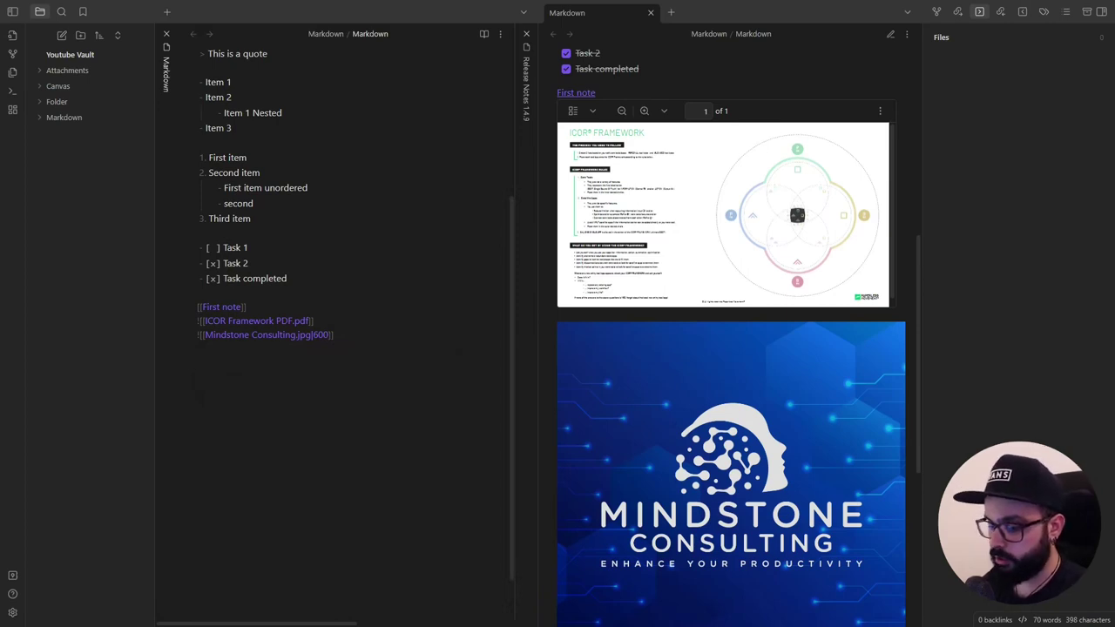
Step: Add a Python code block containing print("Hello World!")
{"action": "type", "text": "```"}
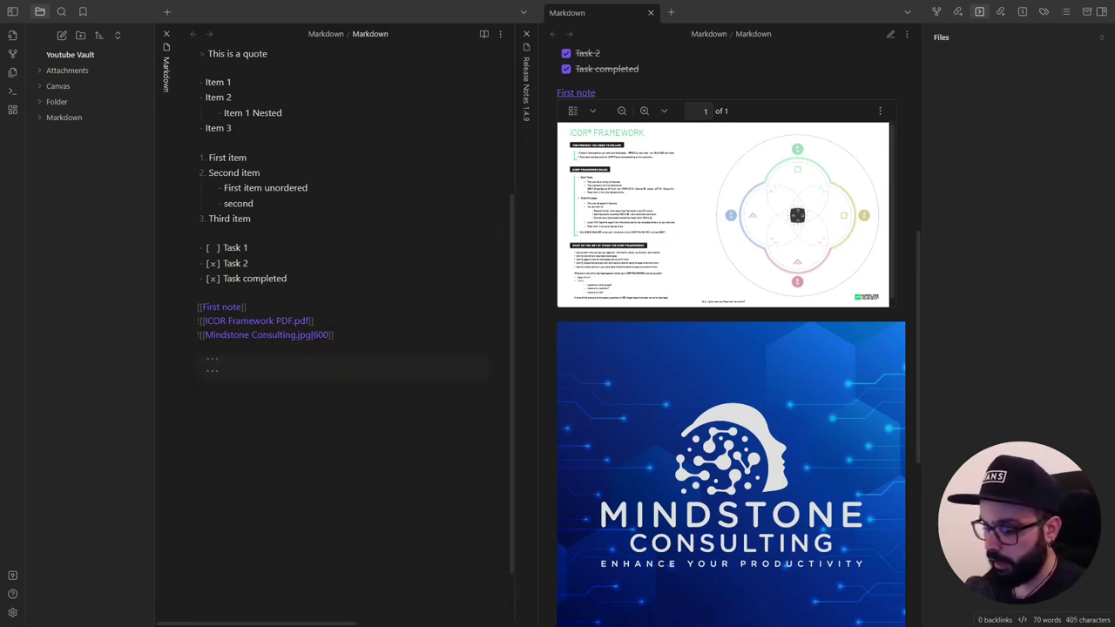
{"action": "type", "text": "Pythin"}
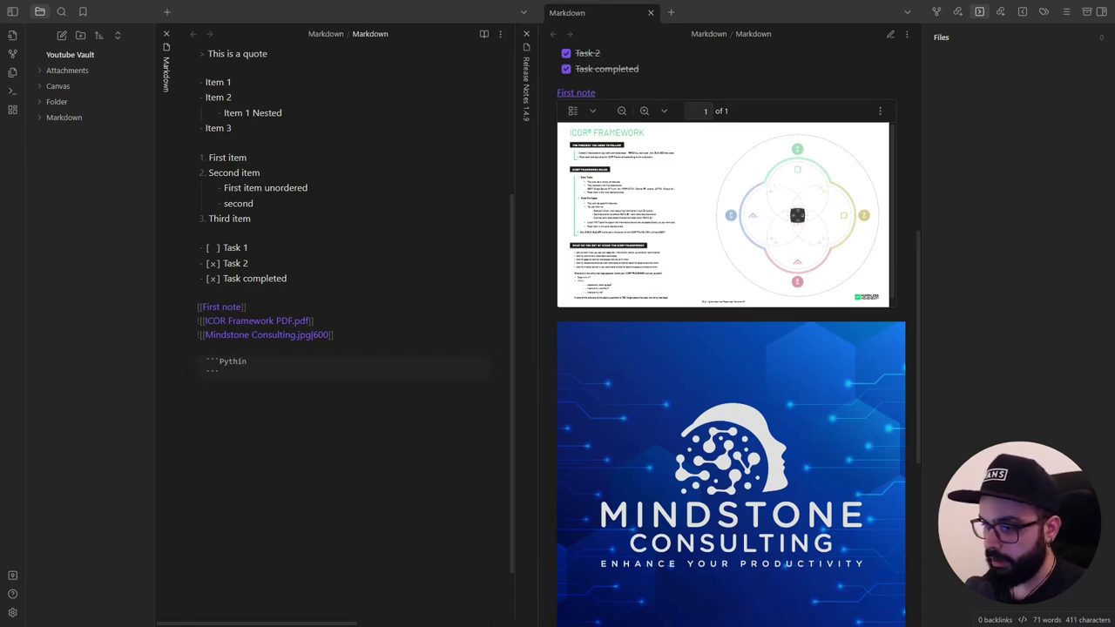
{"action": "key", "text": "BackSpace"}
{"action": "key", "text": "BackSpace"}
{"action": "type", "text": "on "}
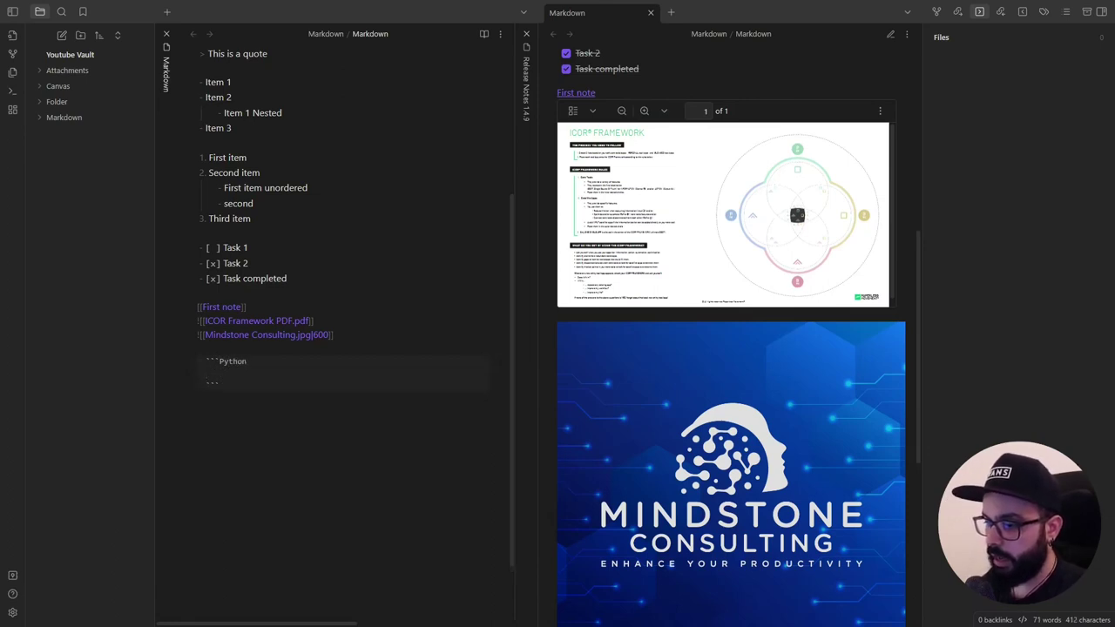
{"action": "type", "text": "p"}
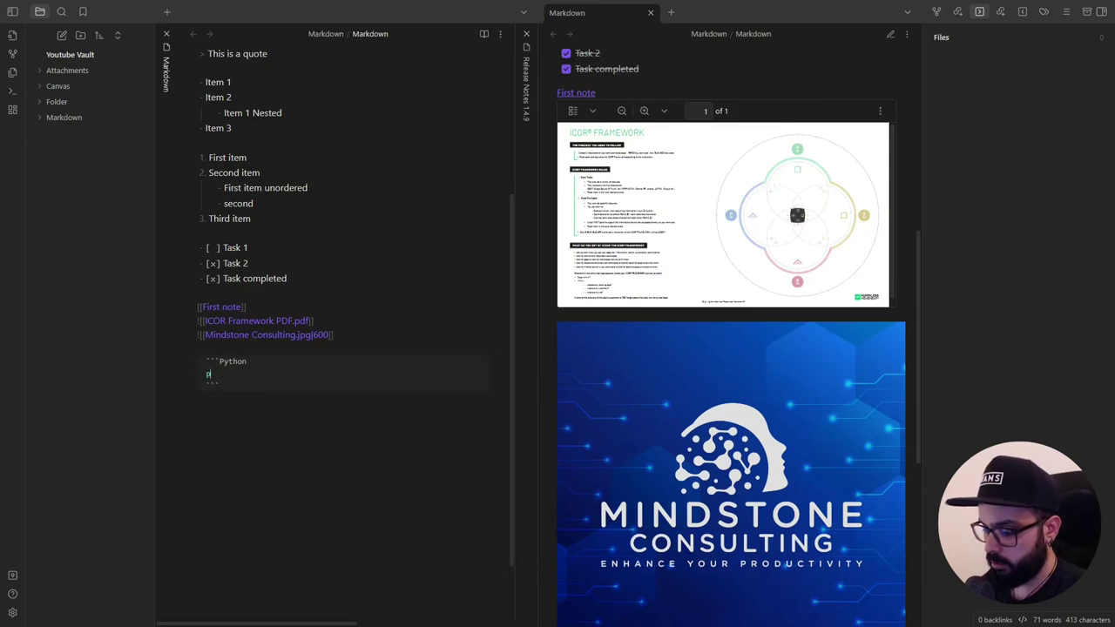
{"action": "type", "text": "rint(\"Hello World!"}
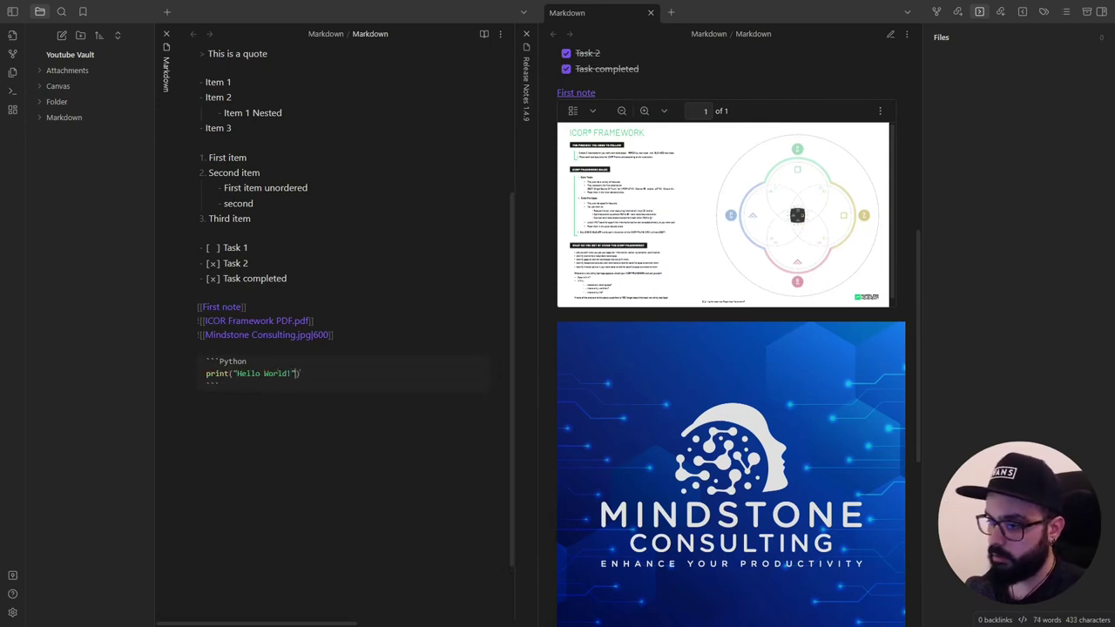
{"action": "key", "text": "Down"}
Step: Below the code block, add the inline code snippet `in line code`
{"action": "key", "text": "Return"}
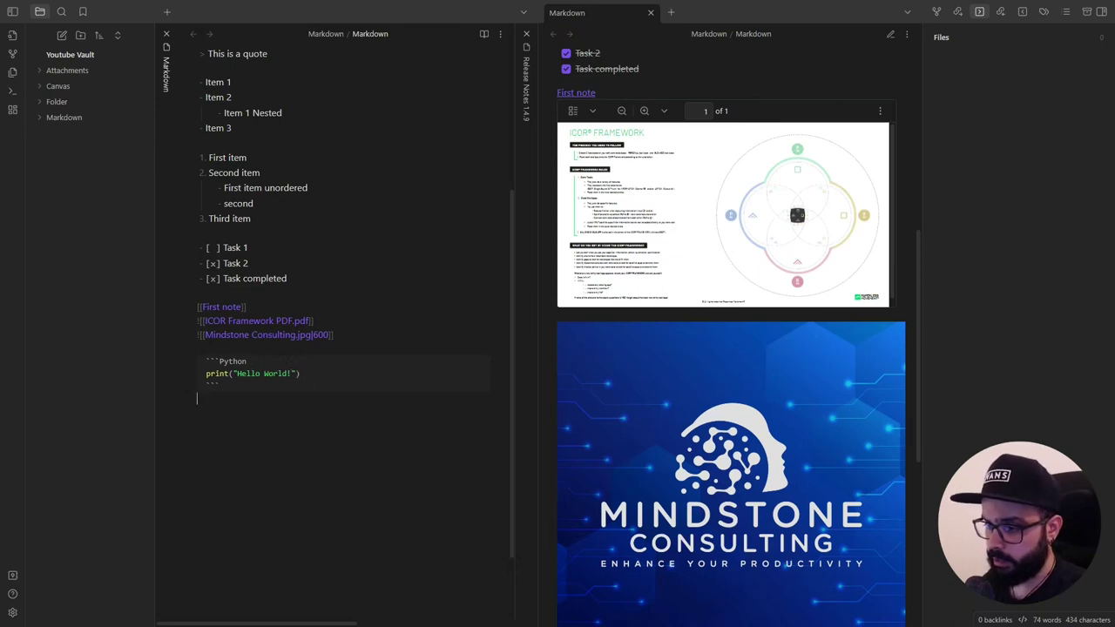
{"action": "type", "text": "`in line code`"}
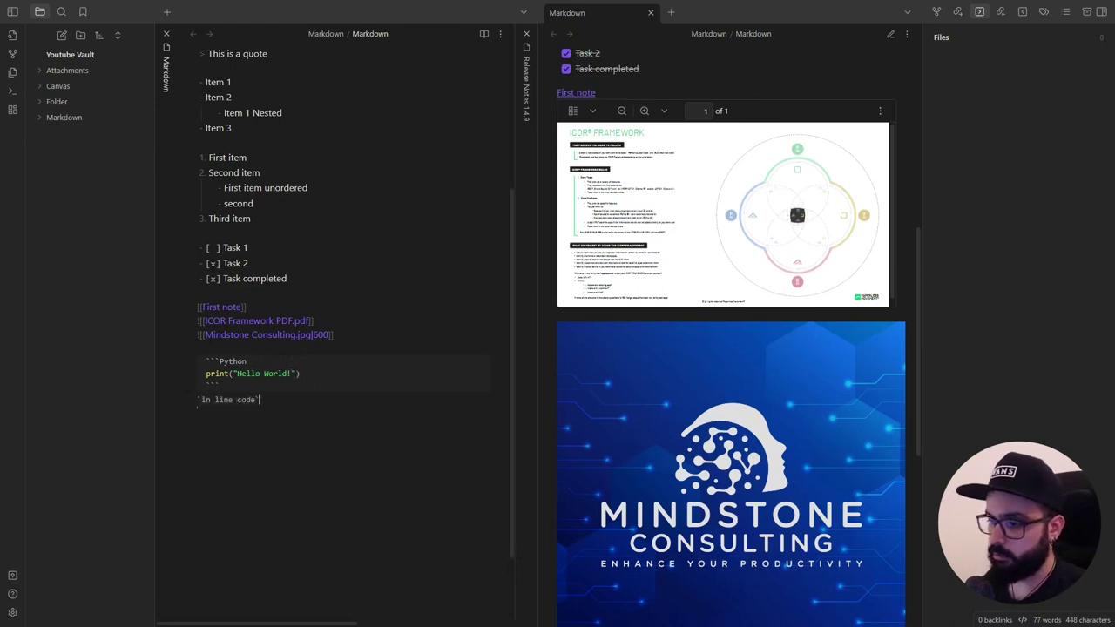
{"action": "scroll", "coordinate": [585, 345], "scroll_direction": "down", "scroll_amount": 5}
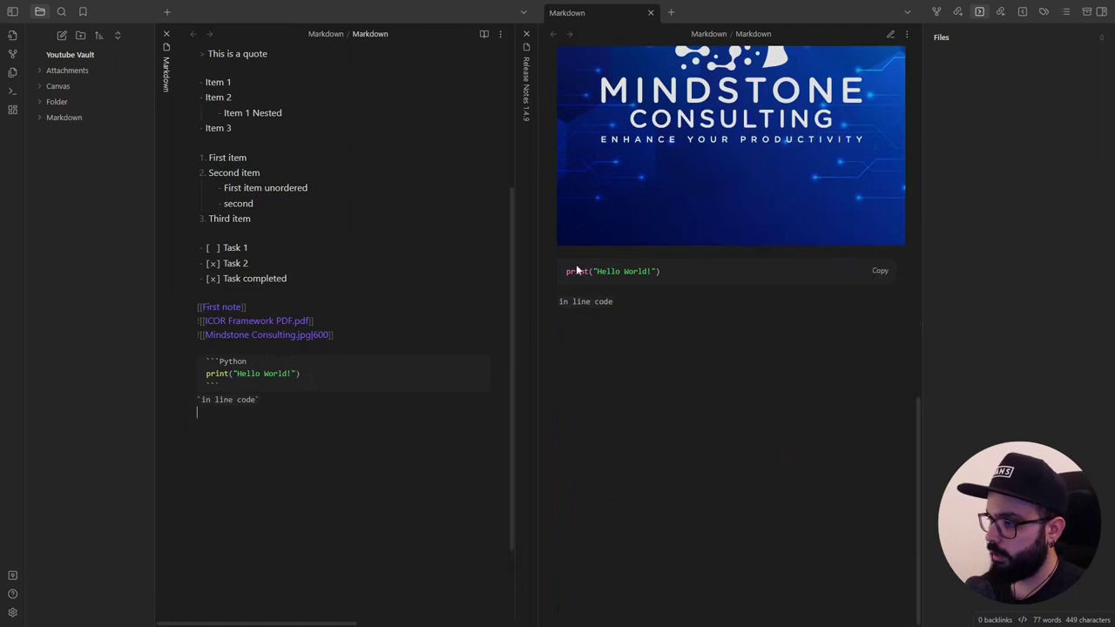
{"action": "key", "text": "Return"}
{"action": "scroll", "coordinate": [551, 327], "scroll_direction": "up", "scroll_amount": 15}
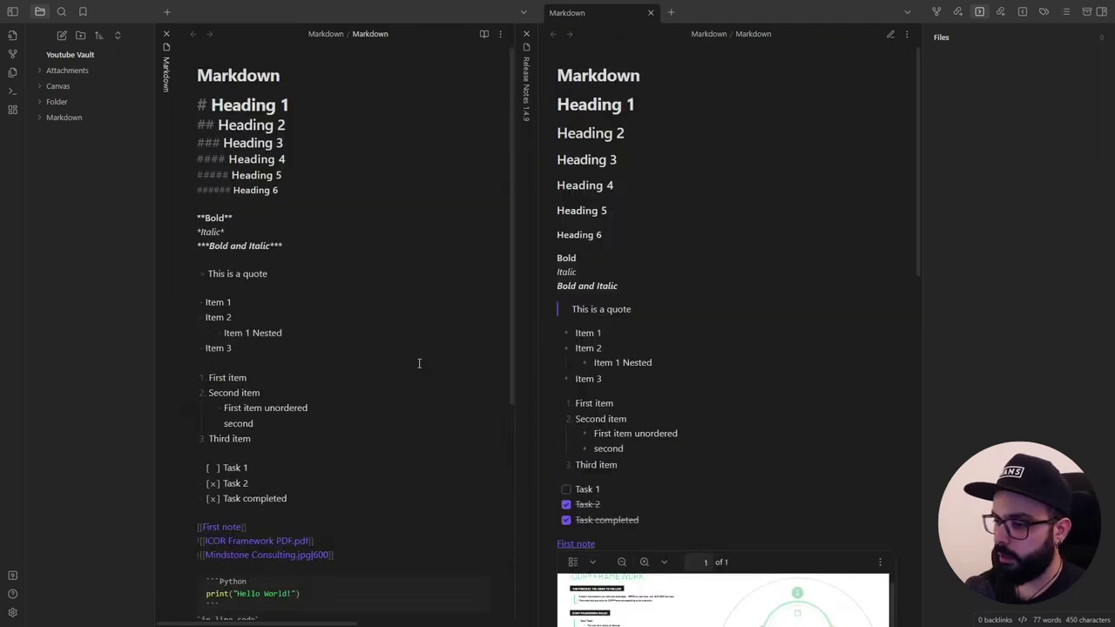
{"action": "scroll", "coordinate": [411, 362], "scroll_direction": "down", "scroll_amount": 4}
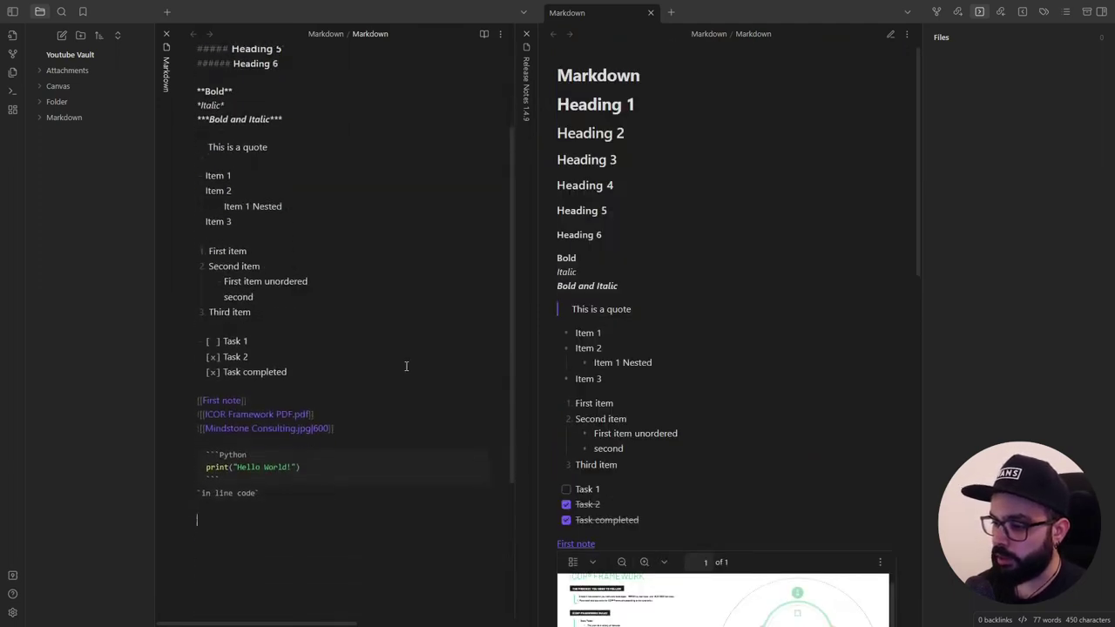
{"action": "scroll", "coordinate": [684, 336], "scroll_direction": "down", "scroll_amount": 10}
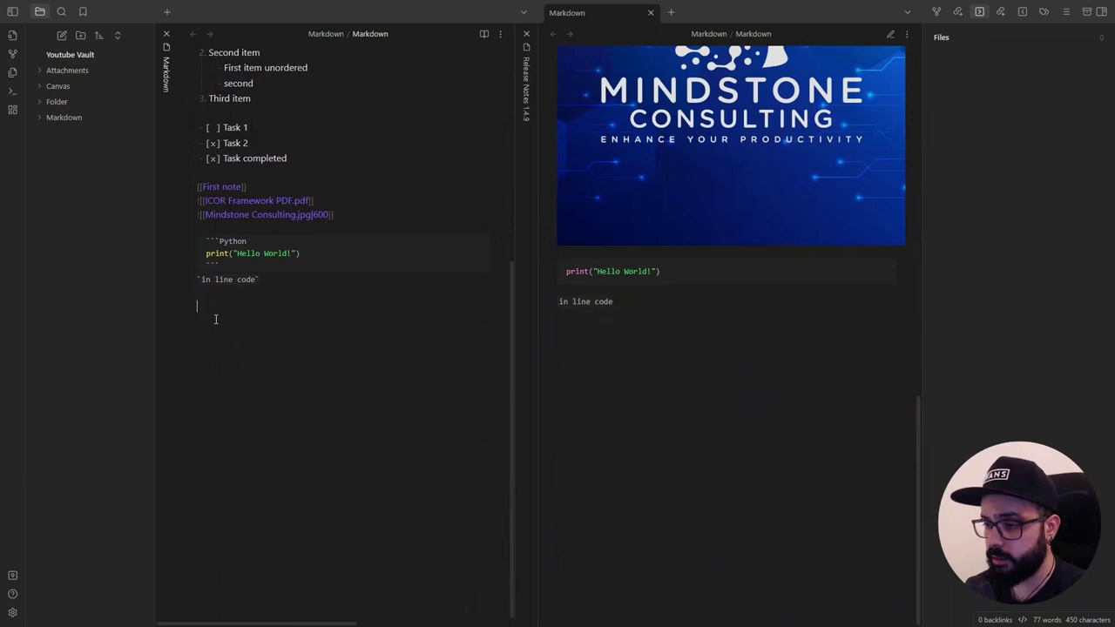
{"action": "key", "text": "Return"}
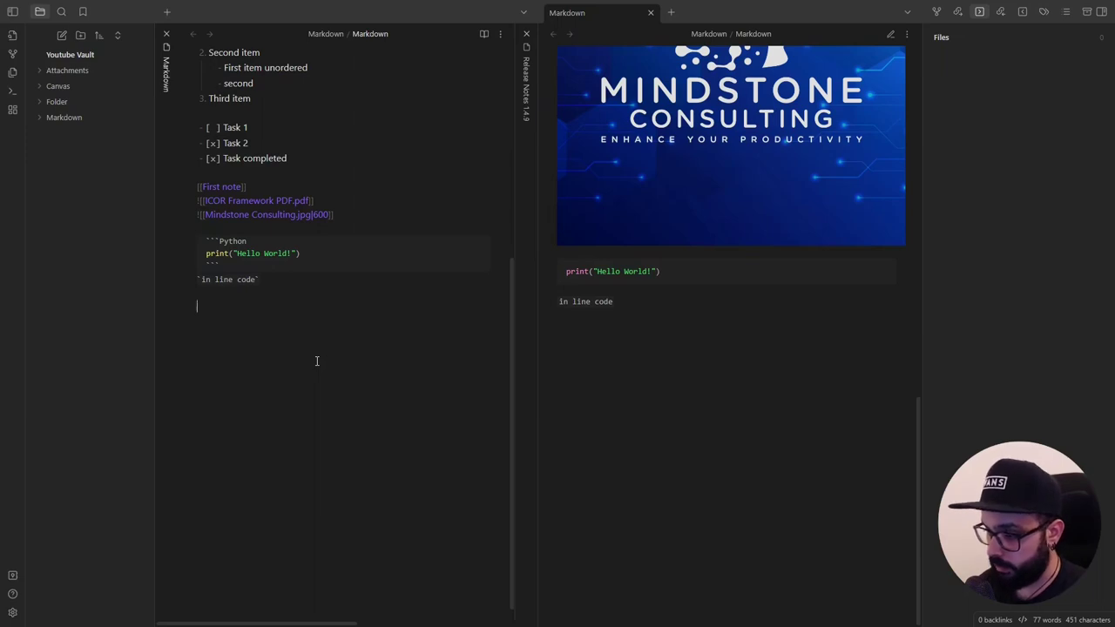
{"action": "type", "text": "["}
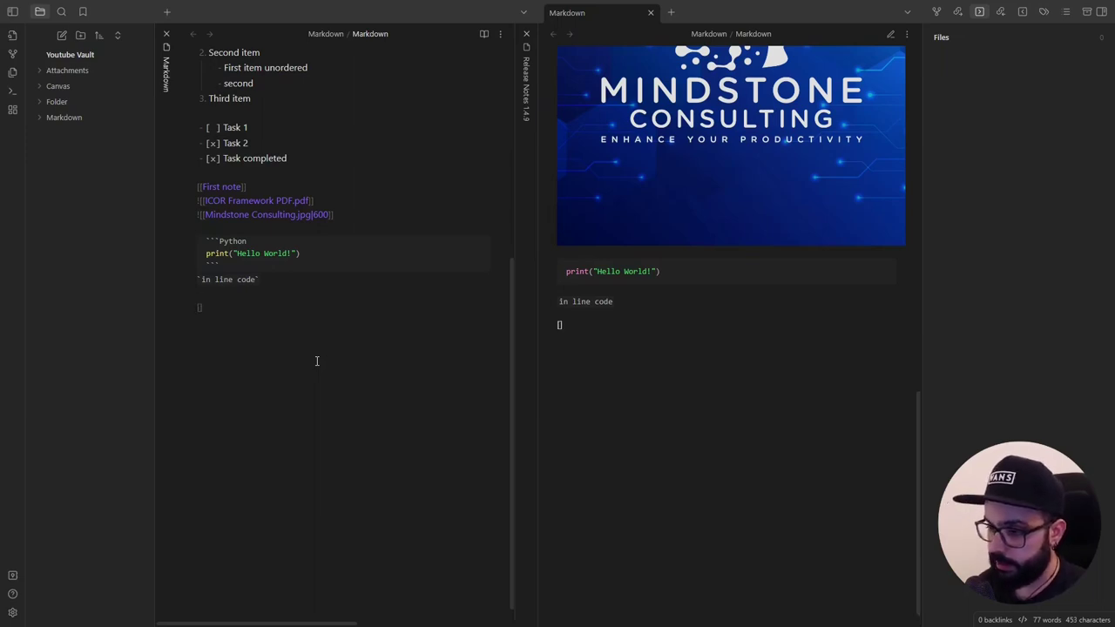
{"action": "type", "text": "Goof"}
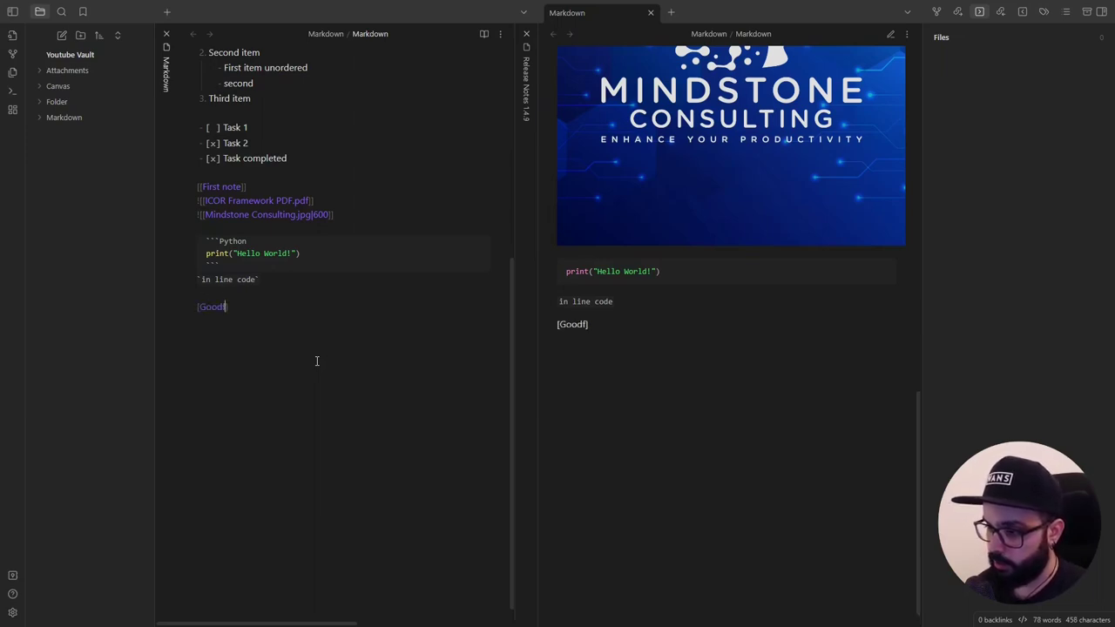
{"action": "key", "text": "BackSpace"}
{"action": "type", "text": "gle]"}
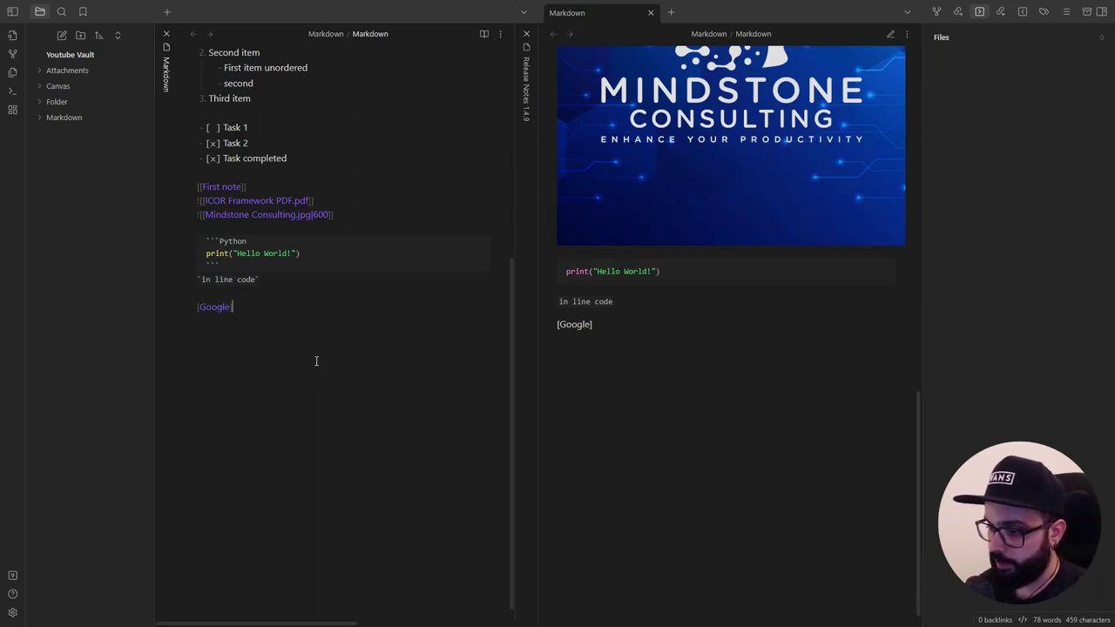
{"action": "type", "text": "("}
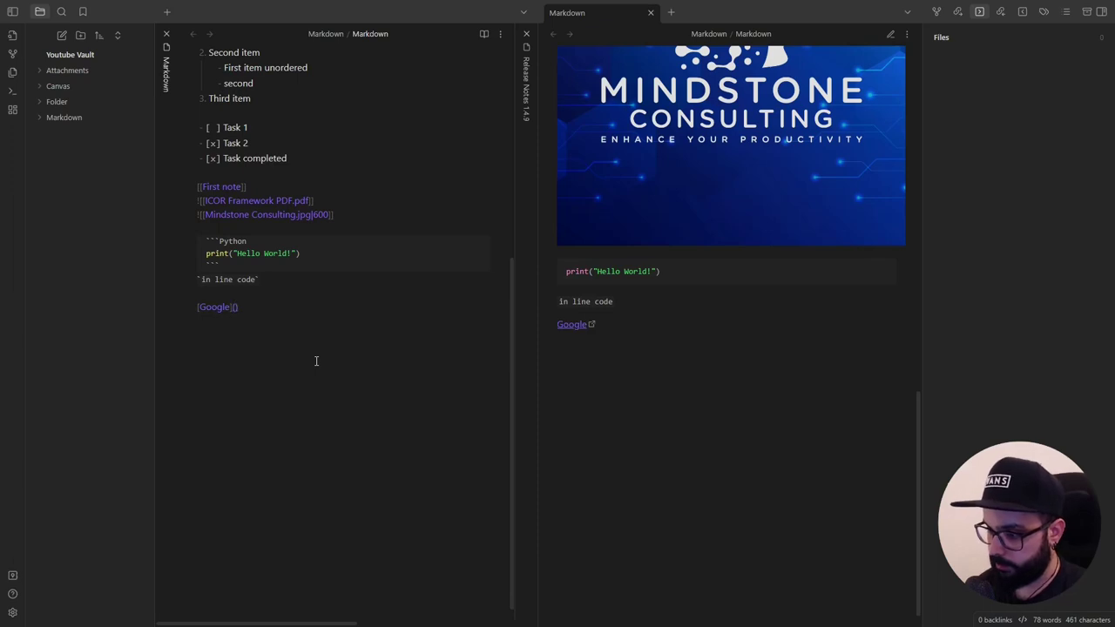
{"action": "type", "text": "https://www.google.com/"}
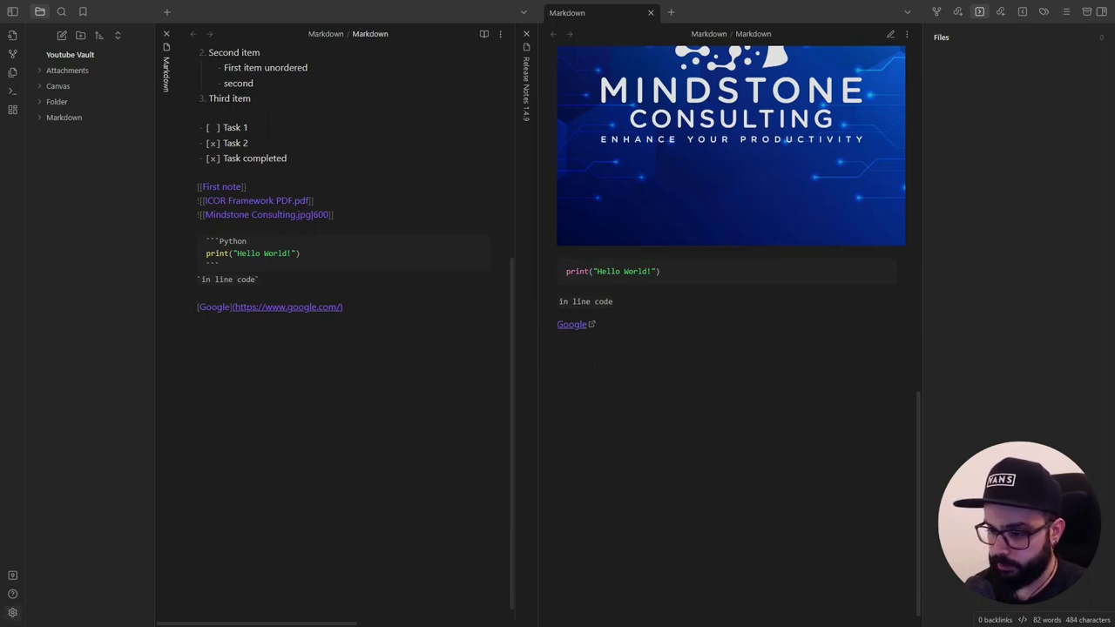
Step: Search community plugins for 'paste', install and enable Paste URL into selection, then close settings
{"action": "left_click", "coordinate": [12, 612]}
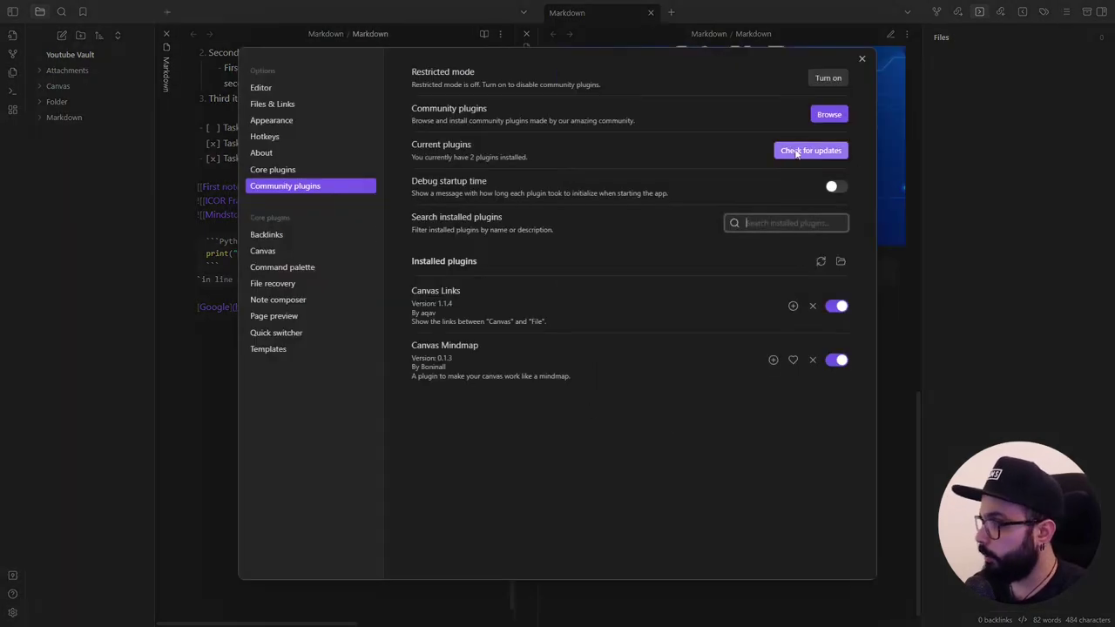
{"action": "left_click", "coordinate": [828, 114]}
{"action": "type", "text": "paste"}
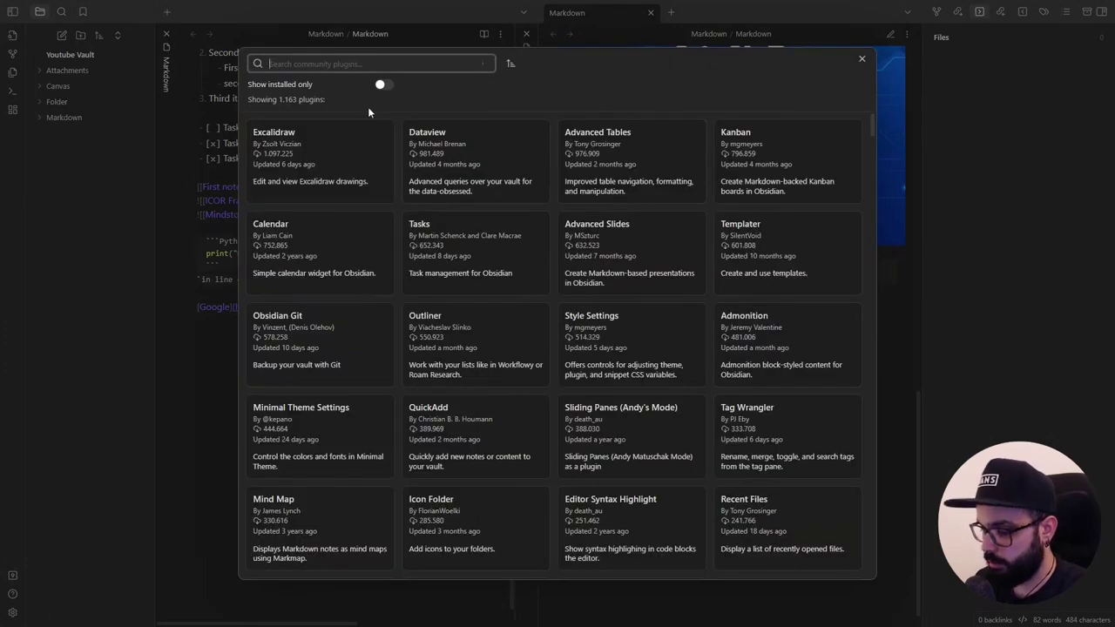
{"action": "left_click", "coordinate": [318, 147]}
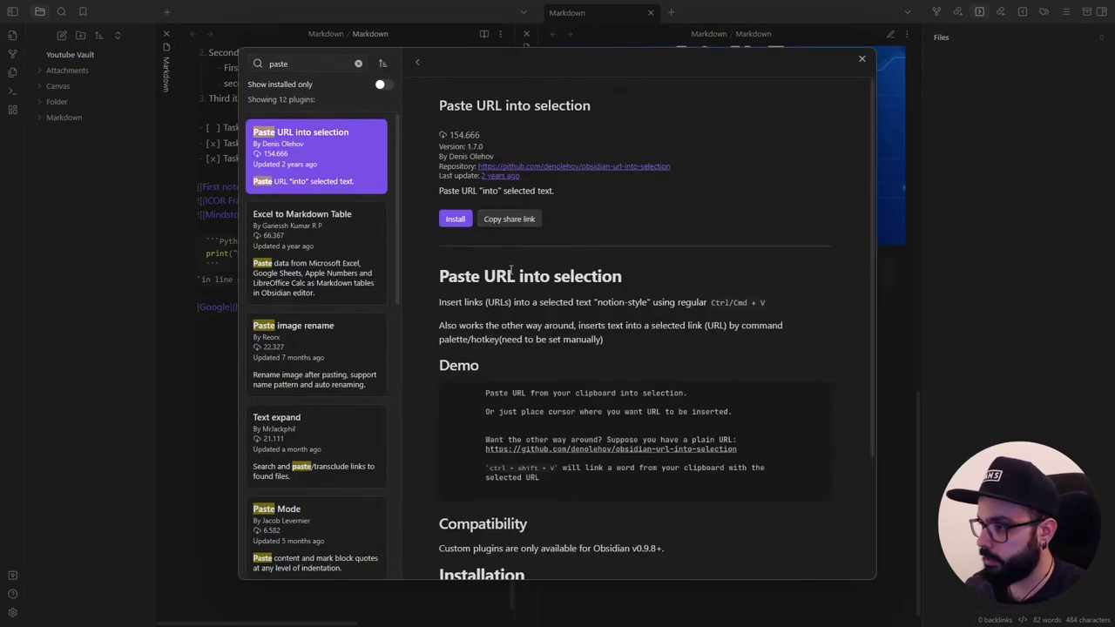
{"action": "left_click", "coordinate": [454, 220]}
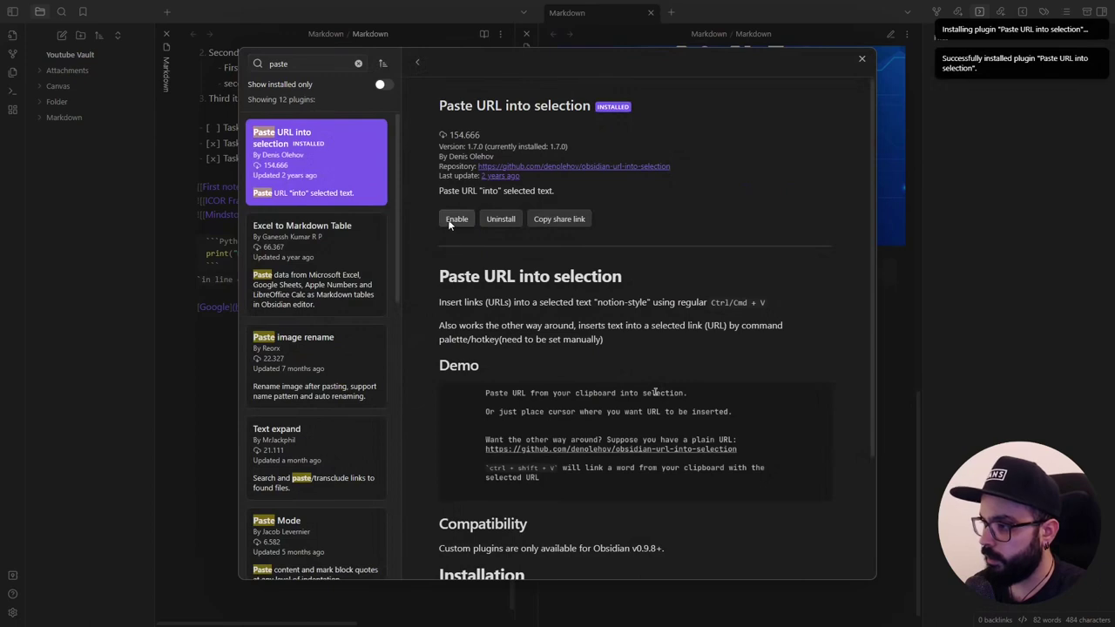
{"action": "left_click", "coordinate": [456, 219]}
{"action": "left_click", "coordinate": [861, 62]}
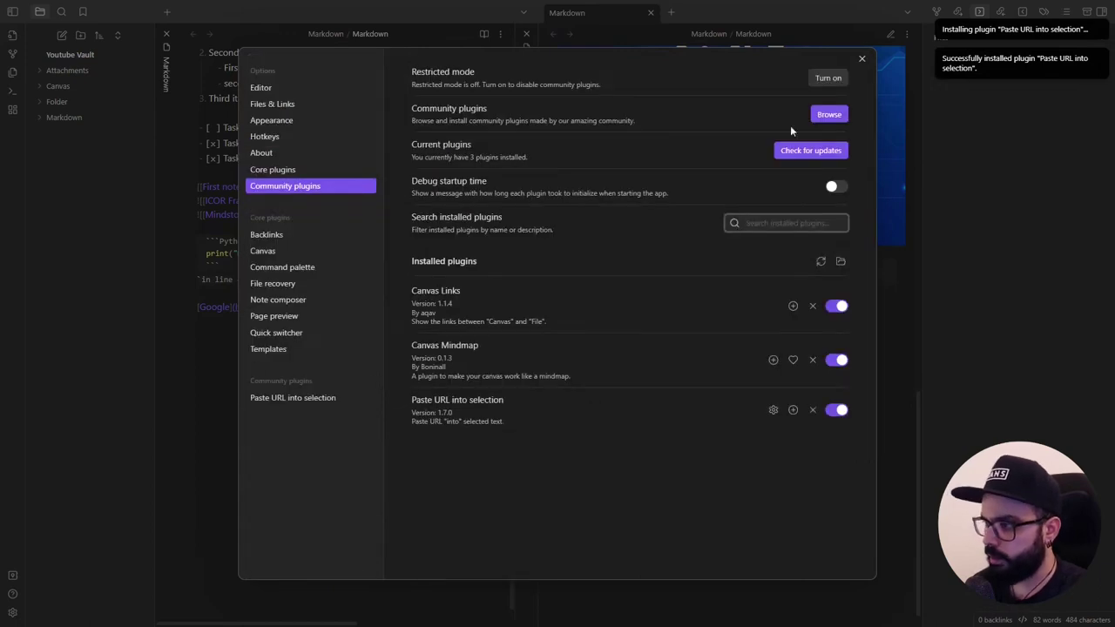
{"action": "left_click", "coordinate": [862, 55]}
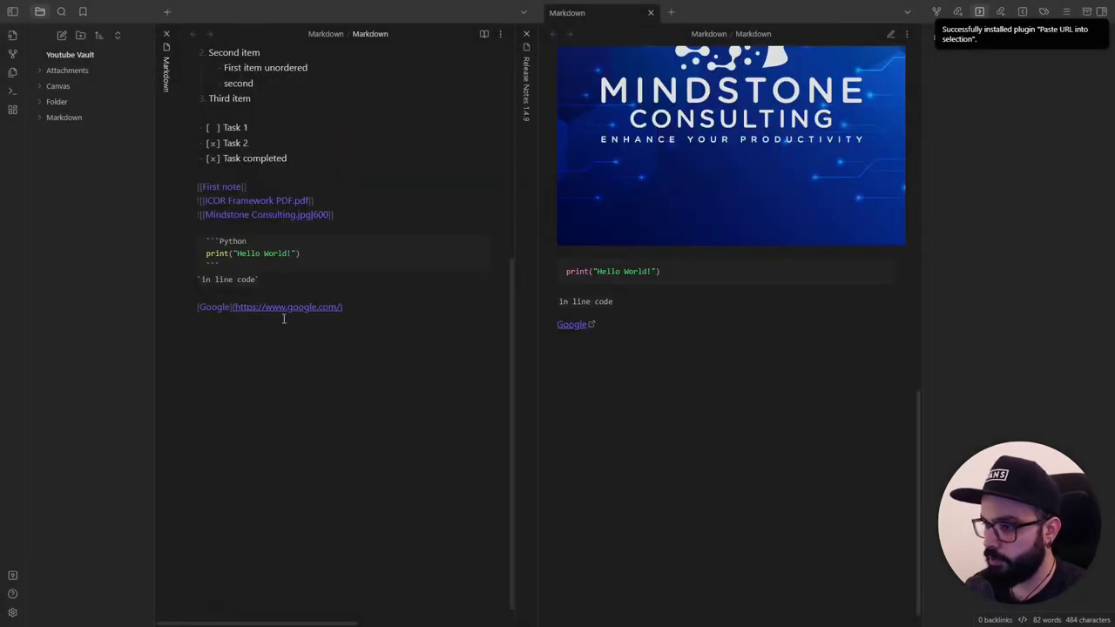
{"action": "left_click", "coordinate": [247, 359]}
{"action": "type", "text": "Google"}
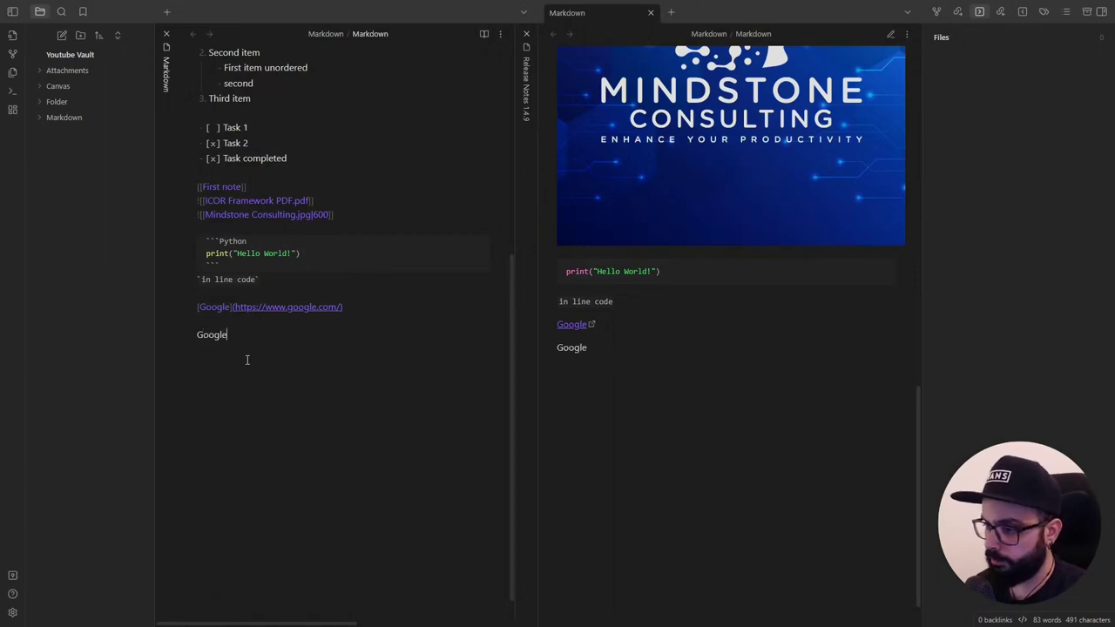
{"action": "double_click", "coordinate": [205, 334]}
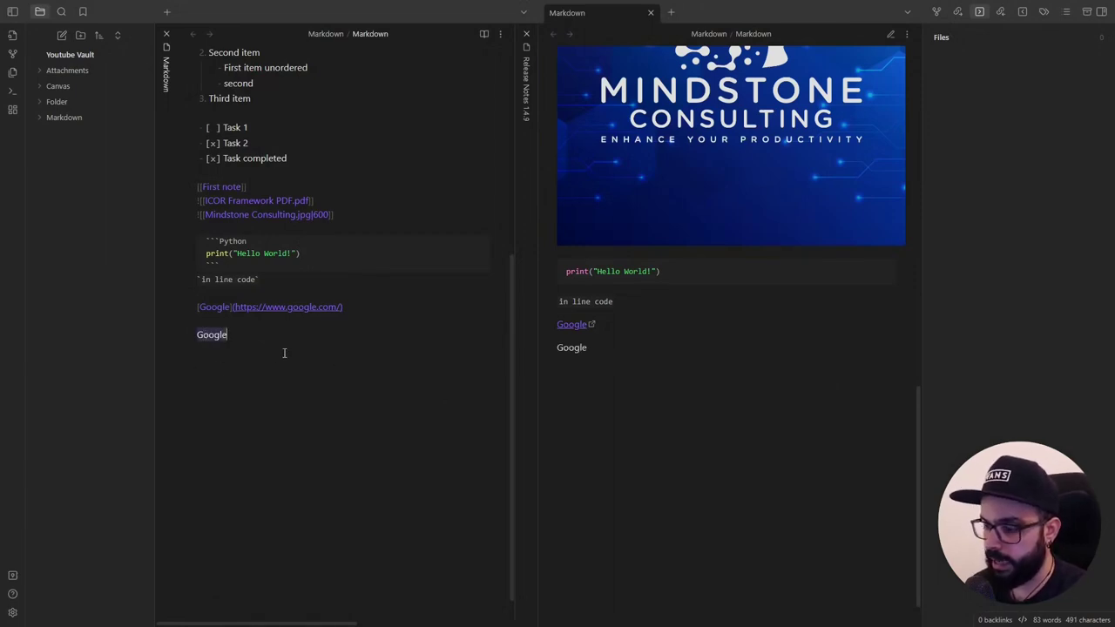
{"action": "left_click", "coordinate": [378, 364]}
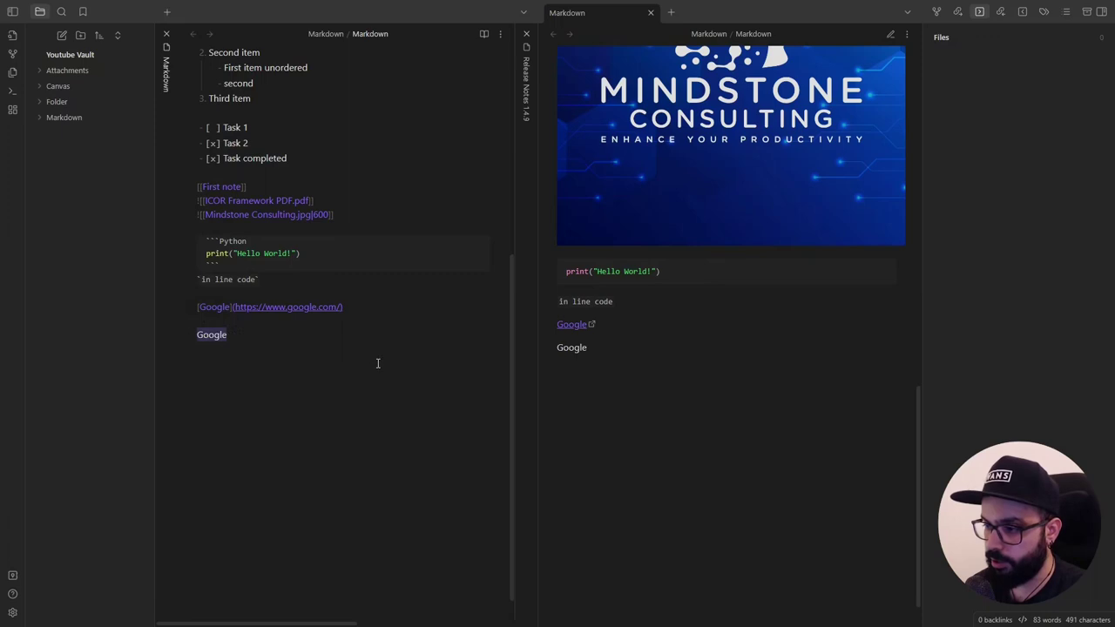
{"action": "type", "text": "[Google](https://www.google.com/)"}
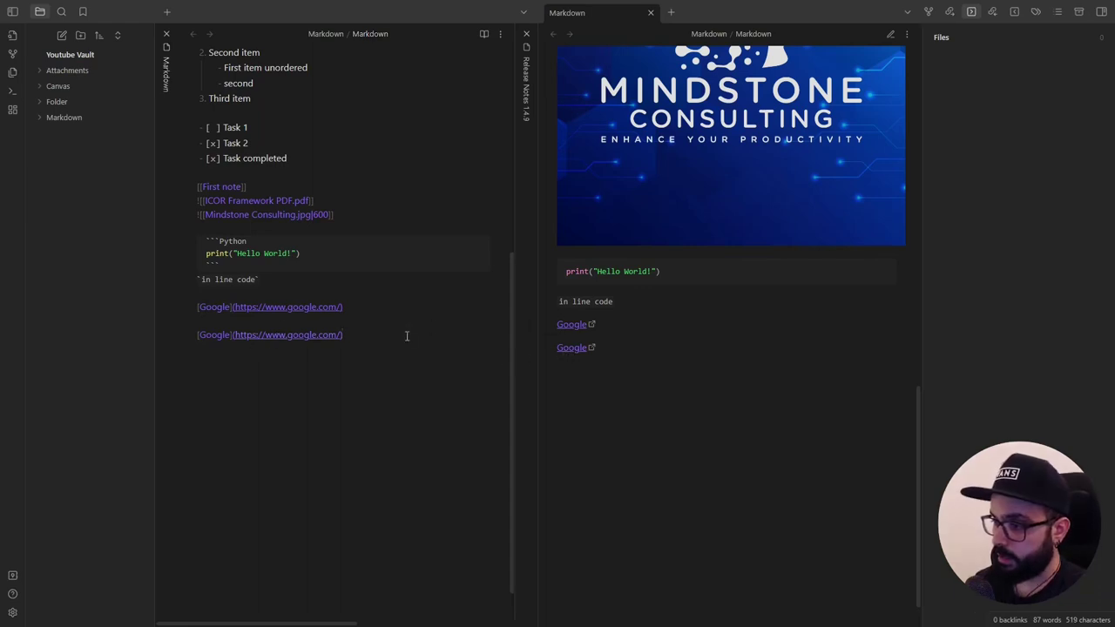
Step: Type a table with headers Header 1 and Header 2, a --- separator, and an Item 1 | Item 2 row
{"action": "key", "text": "Return"}
{"action": "key", "text": "Return"}
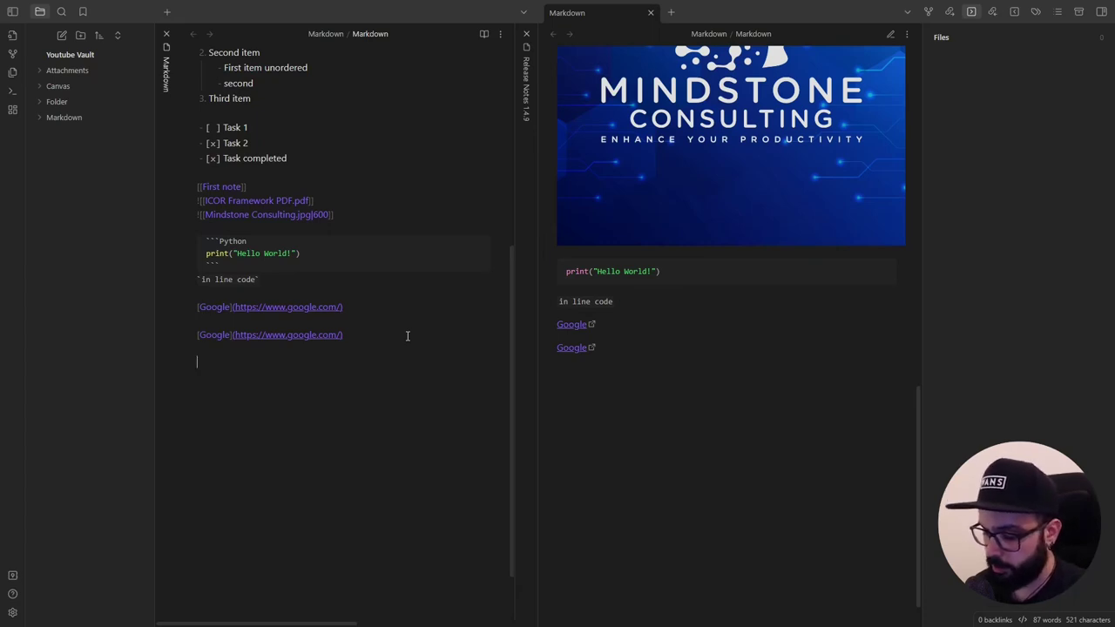
{"action": "type", "text": "| He"}
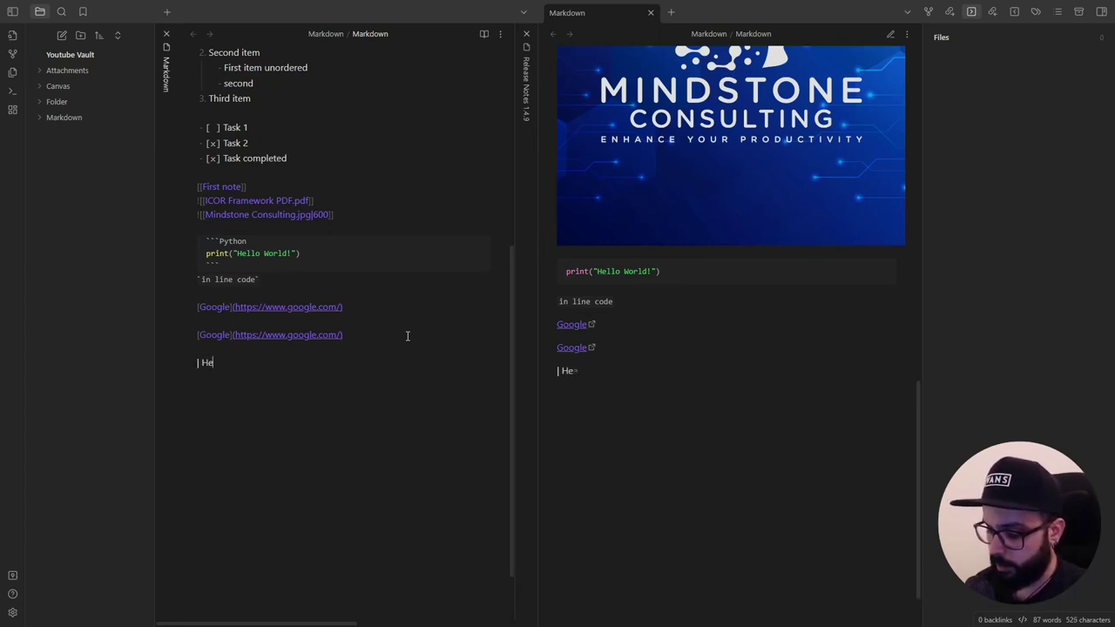
{"action": "type", "text": "ader 1 | Header 2"}
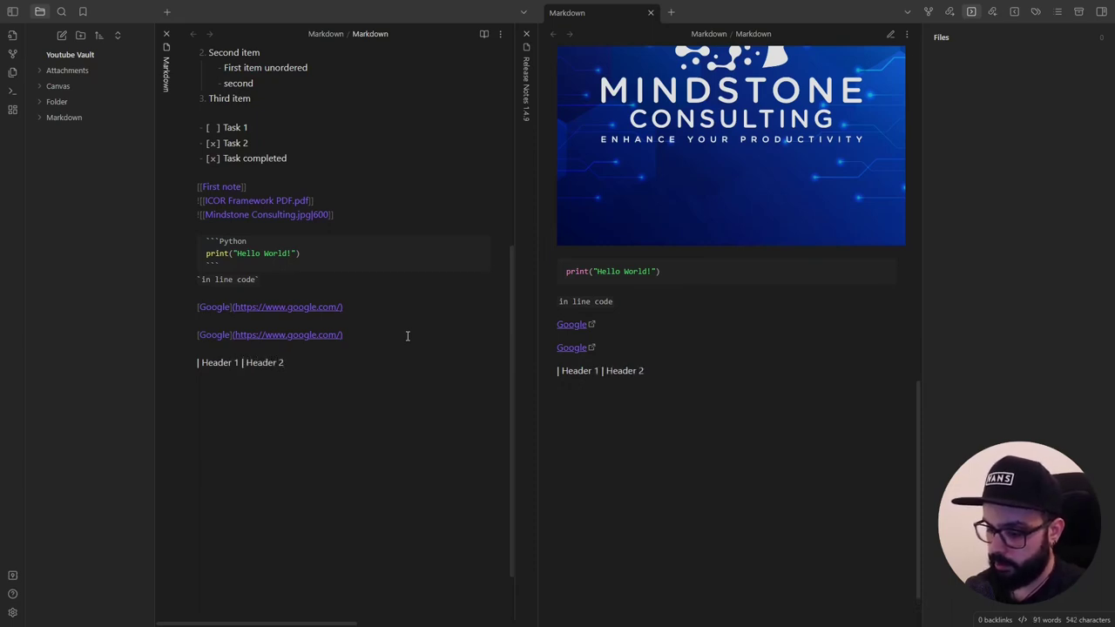
{"action": "type", "text": " |"}
{"action": "key", "text": "Return"}
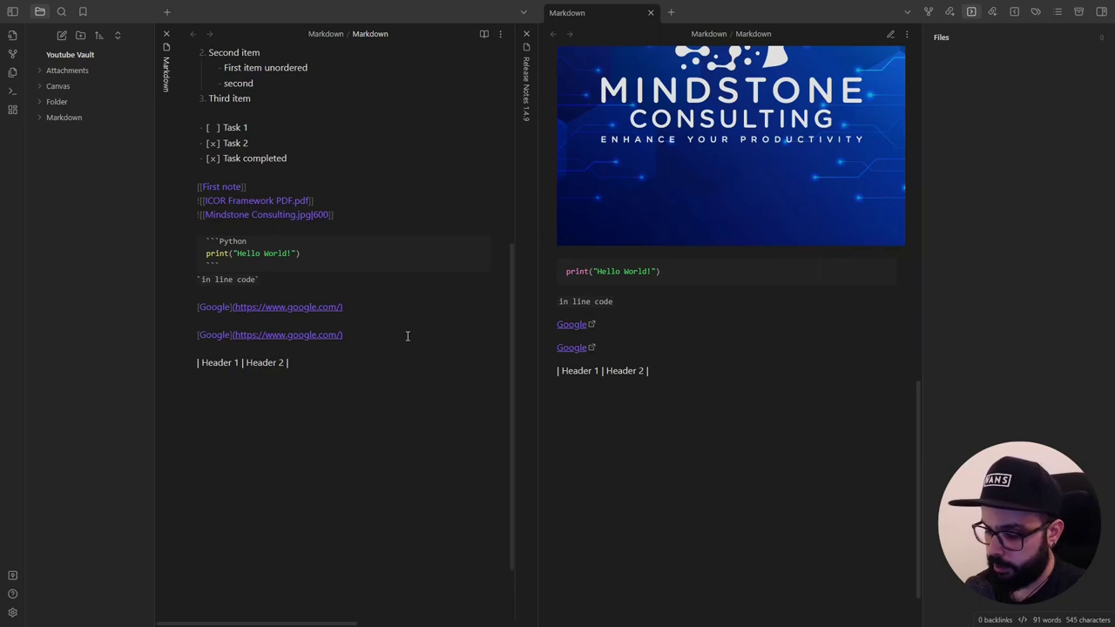
{"action": "type", "text": "| ---"}
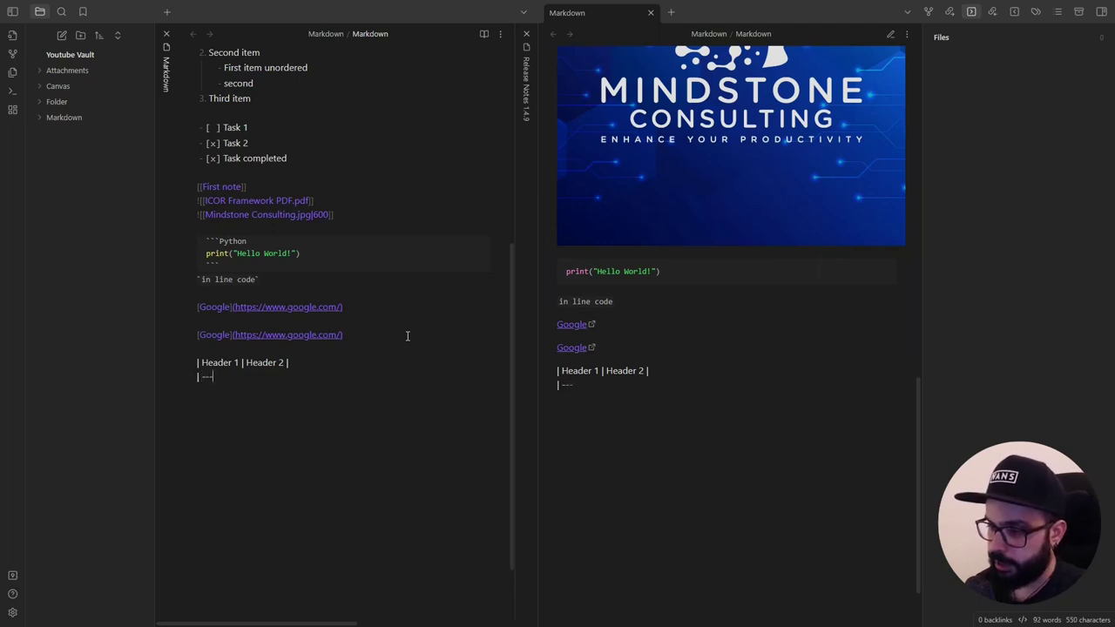
{"action": "type", "text": " | --- | "}
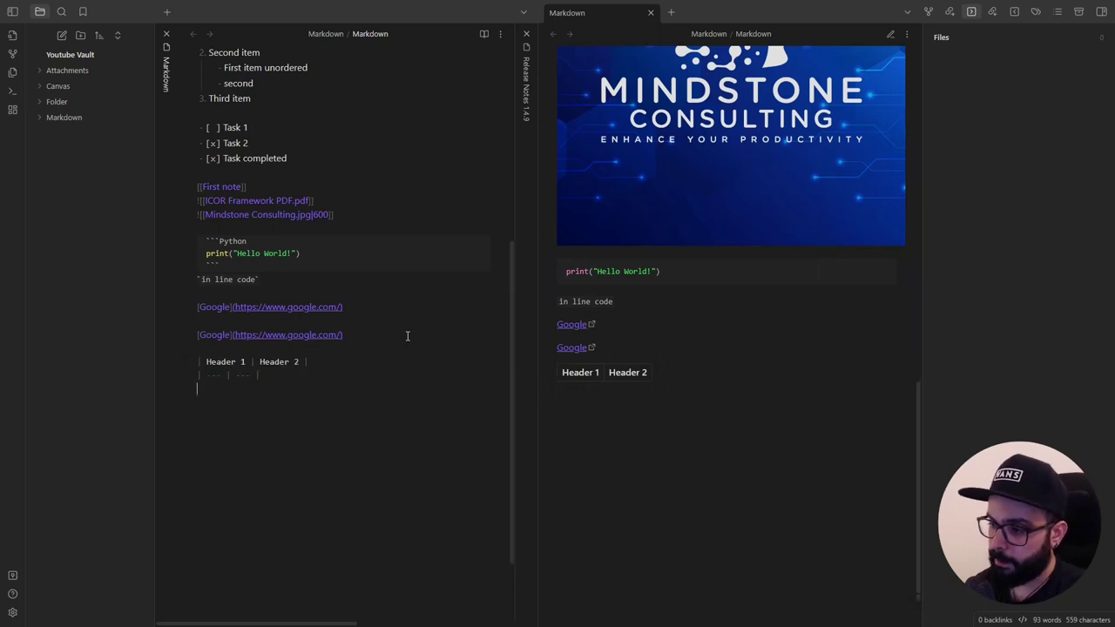
{"action": "type", "text": "| I"}
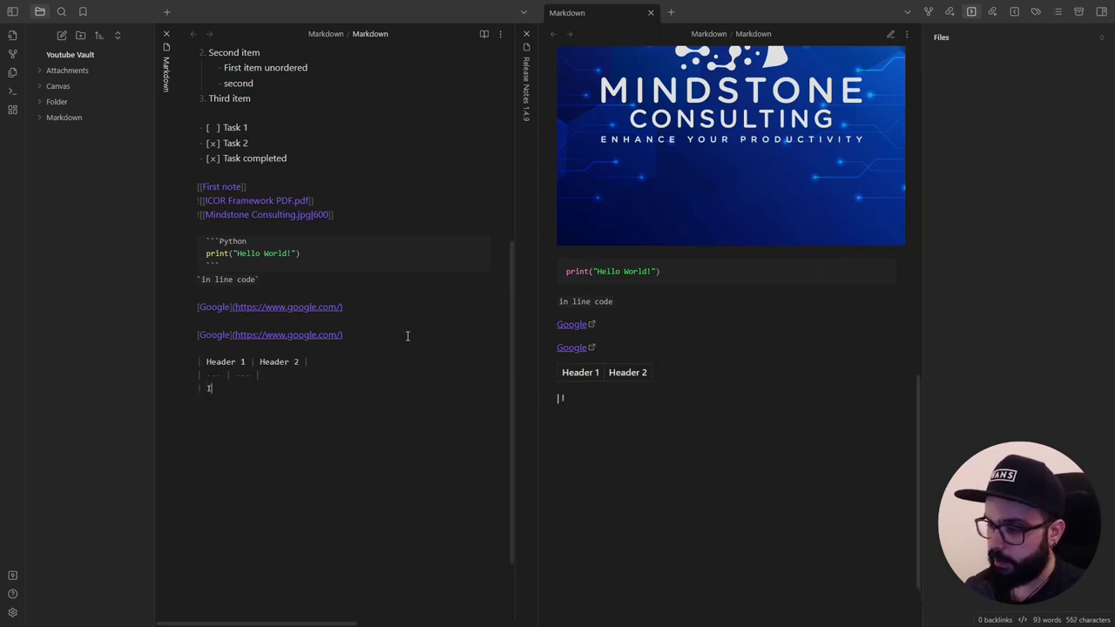
{"action": "type", "text": "tem 1 | Ite"}
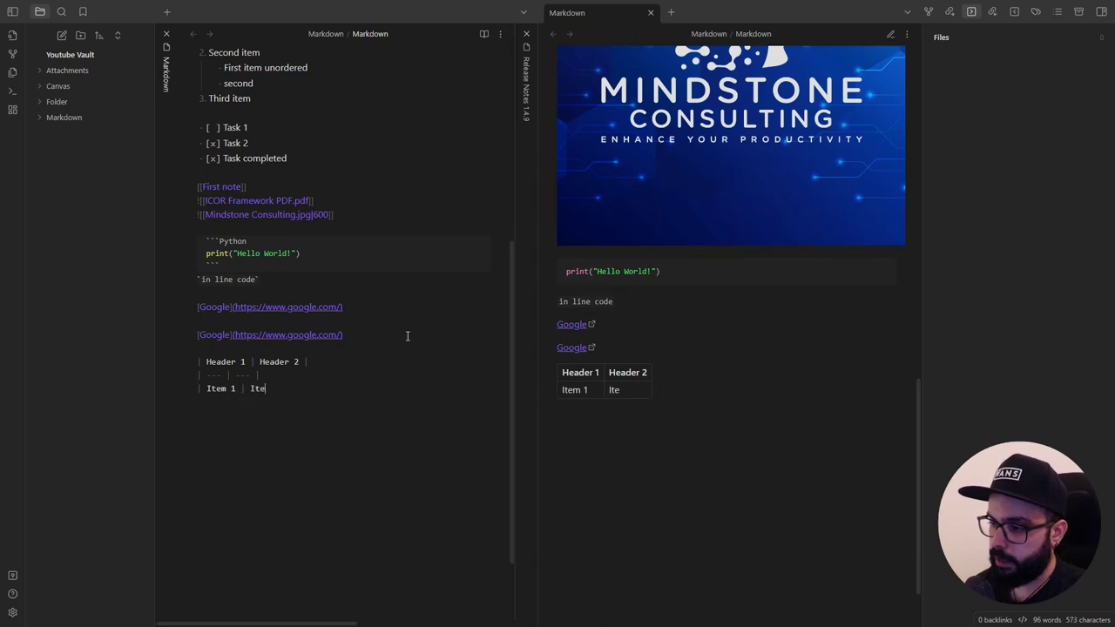
{"action": "type", "text": "m 2 |"}
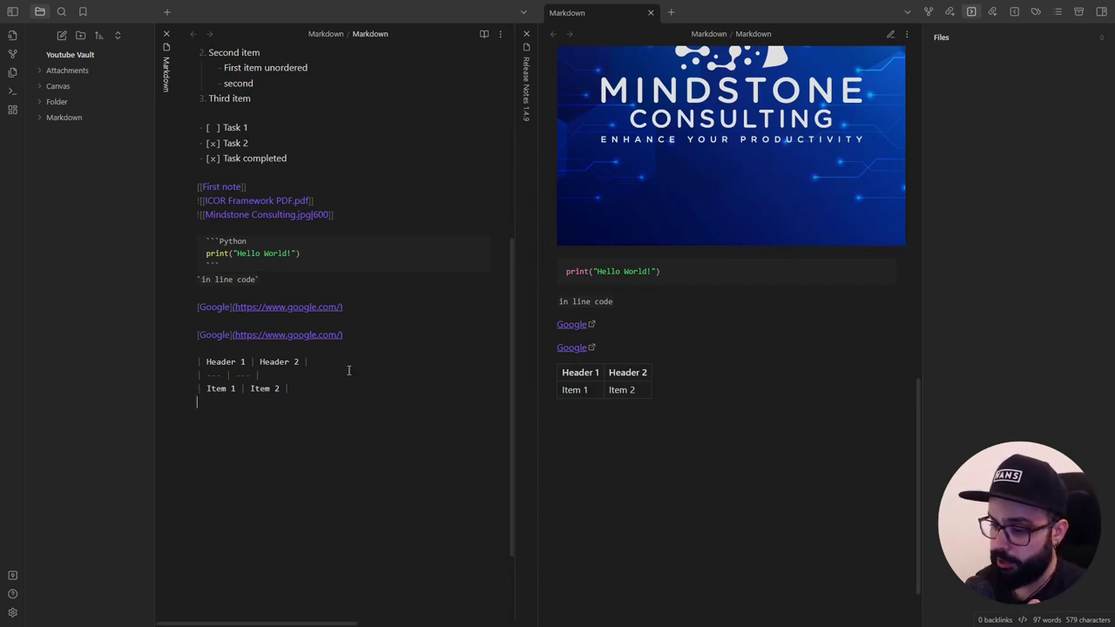
Step: Install and enable Advanced Tables from the community plugin browser, then close Settings
{"action": "left_click", "coordinate": [13, 612]}
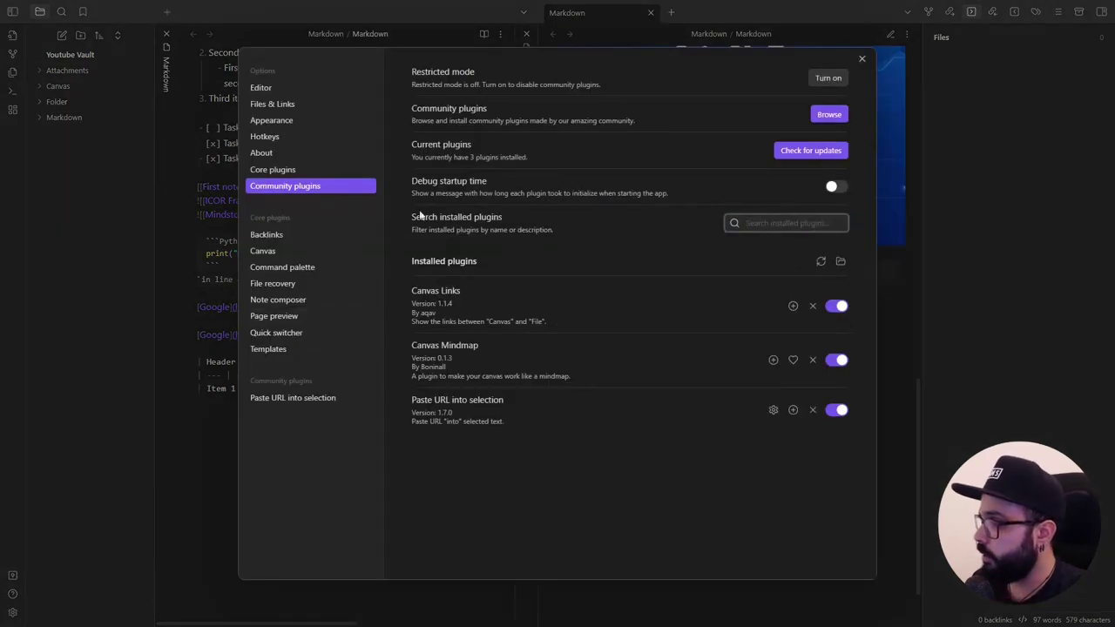
{"action": "left_click", "coordinate": [828, 115]}
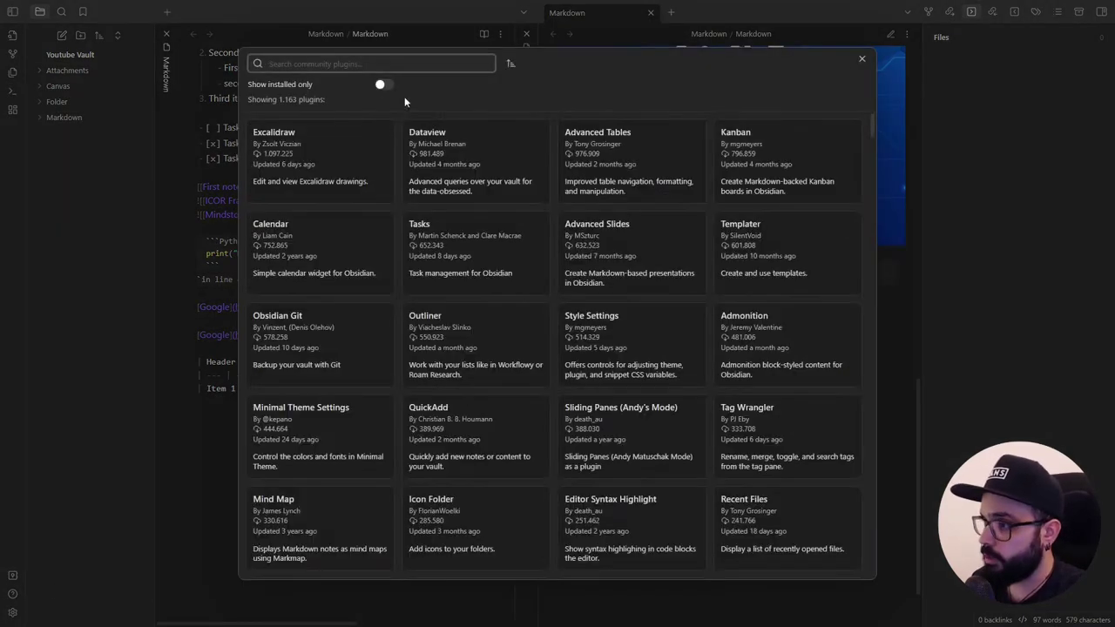
{"action": "left_click", "coordinate": [618, 140]}
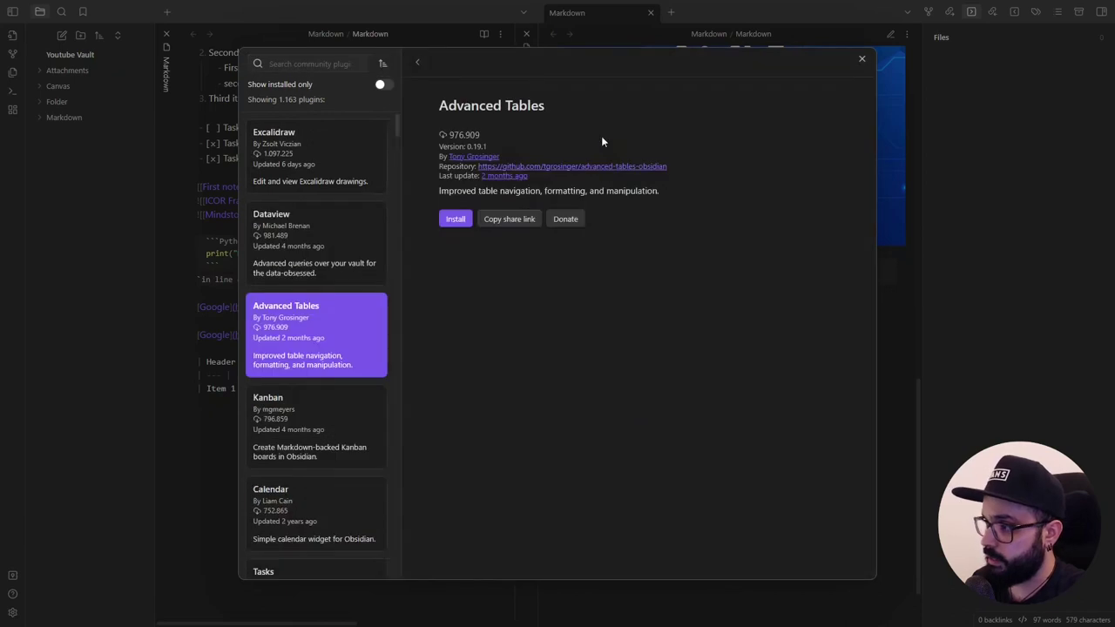
{"action": "left_click", "coordinate": [454, 218]}
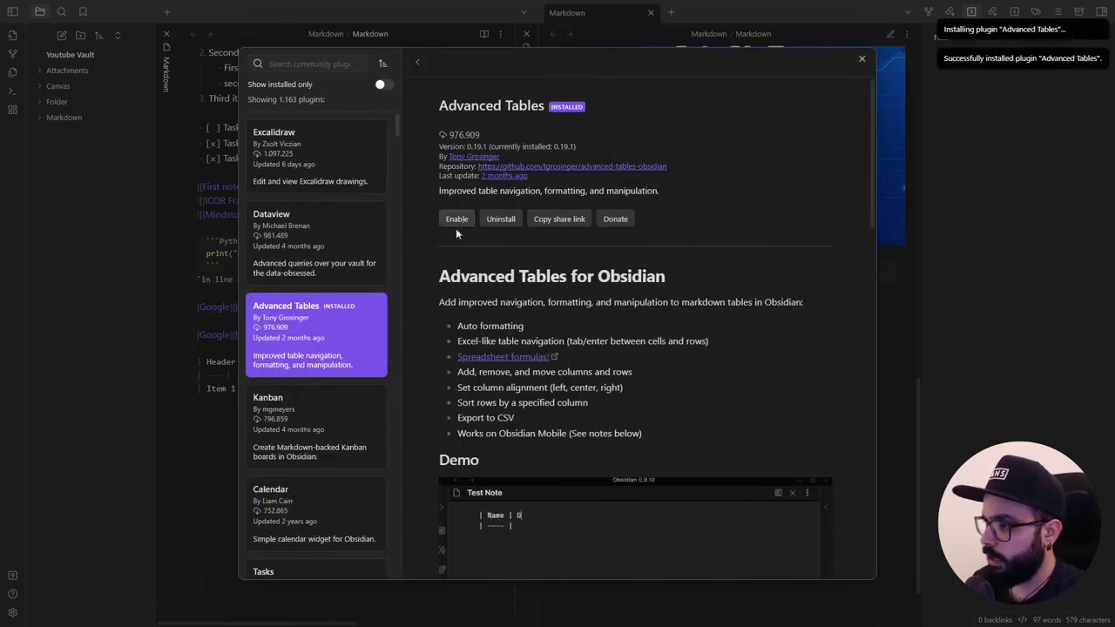
{"action": "left_click", "coordinate": [454, 220]}
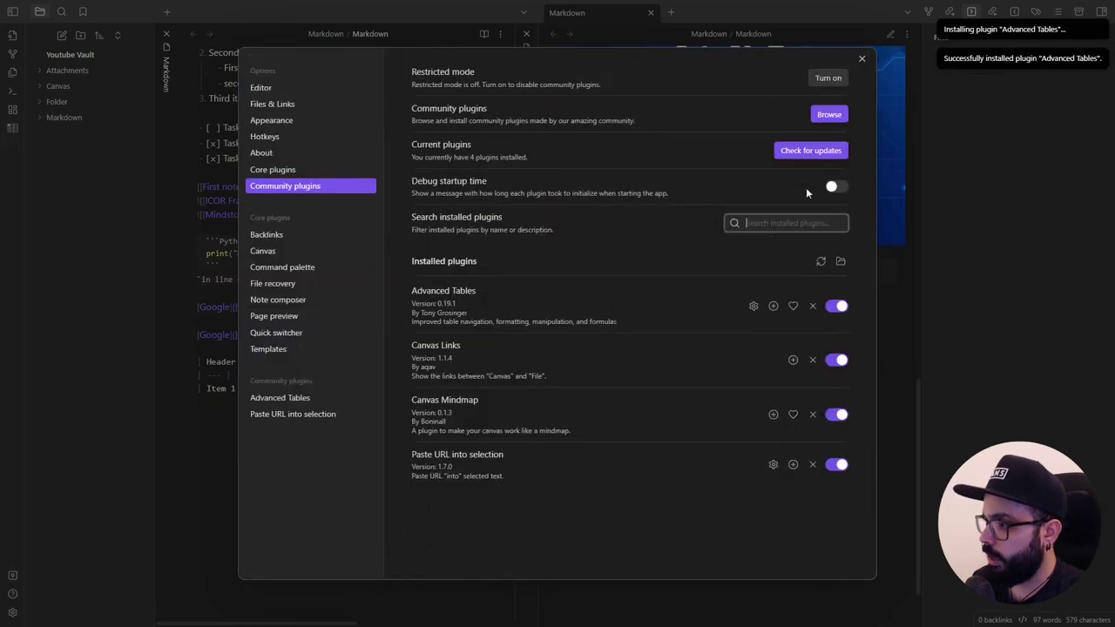
{"action": "left_click", "coordinate": [861, 59]}
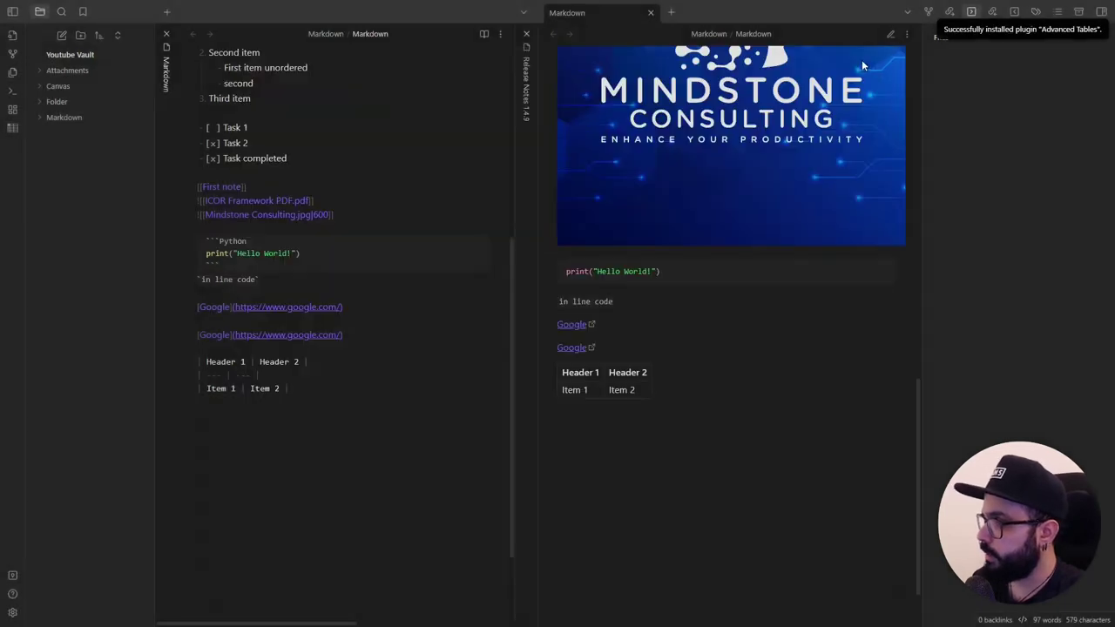
Step: Use the Advanced Tables tools to auto-align the table and add a third row reading Item 3 | Item 4
{"action": "left_click", "coordinate": [13, 128]}
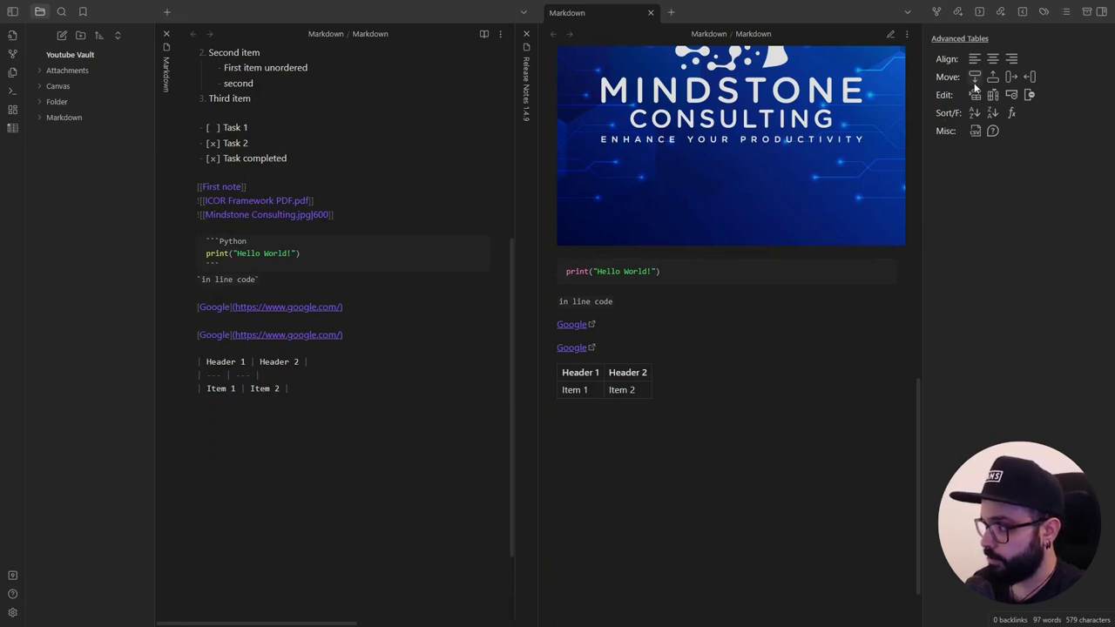
{"action": "left_click", "coordinate": [349, 390]}
{"action": "key", "text": "Return"}
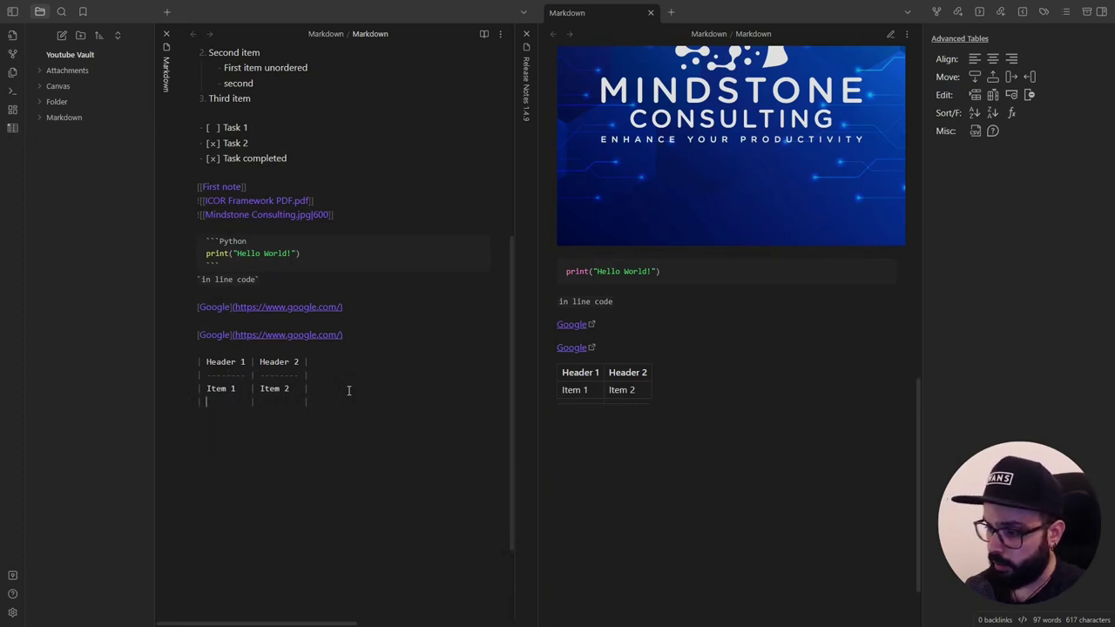
{"action": "type", "text": "Ite"}
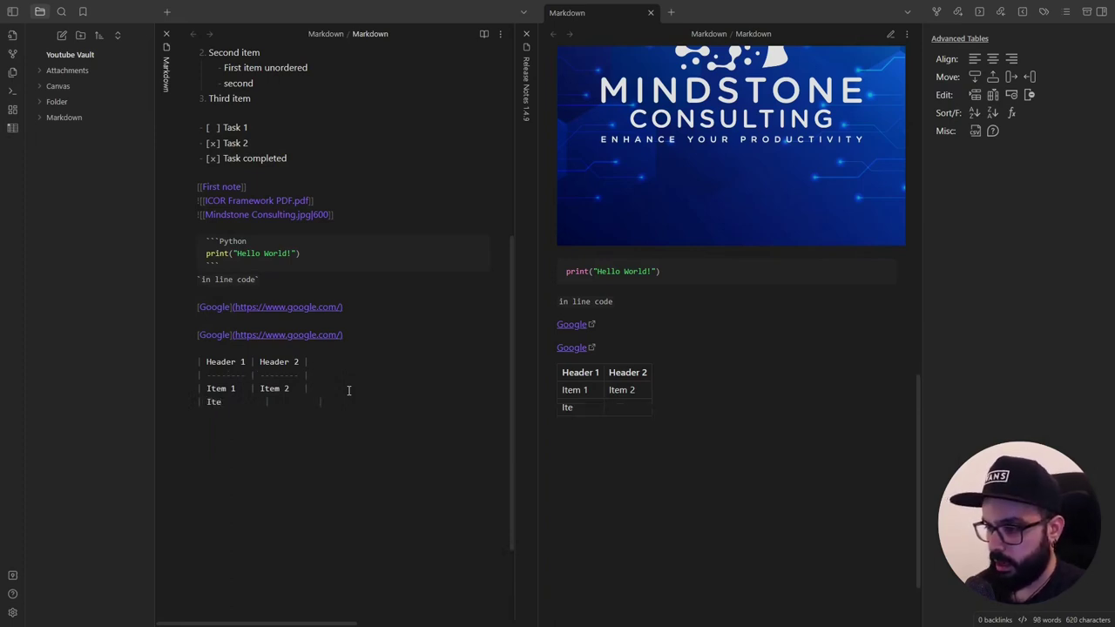
{"action": "type", "text": "m 3   | "}
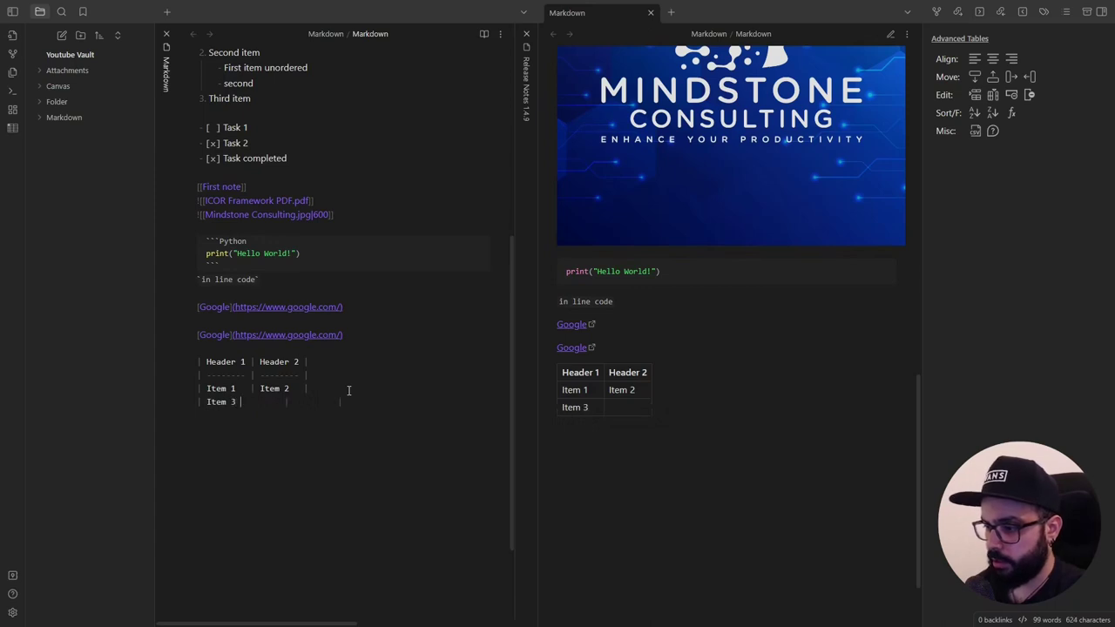
{"action": "type", "text": "Item "}
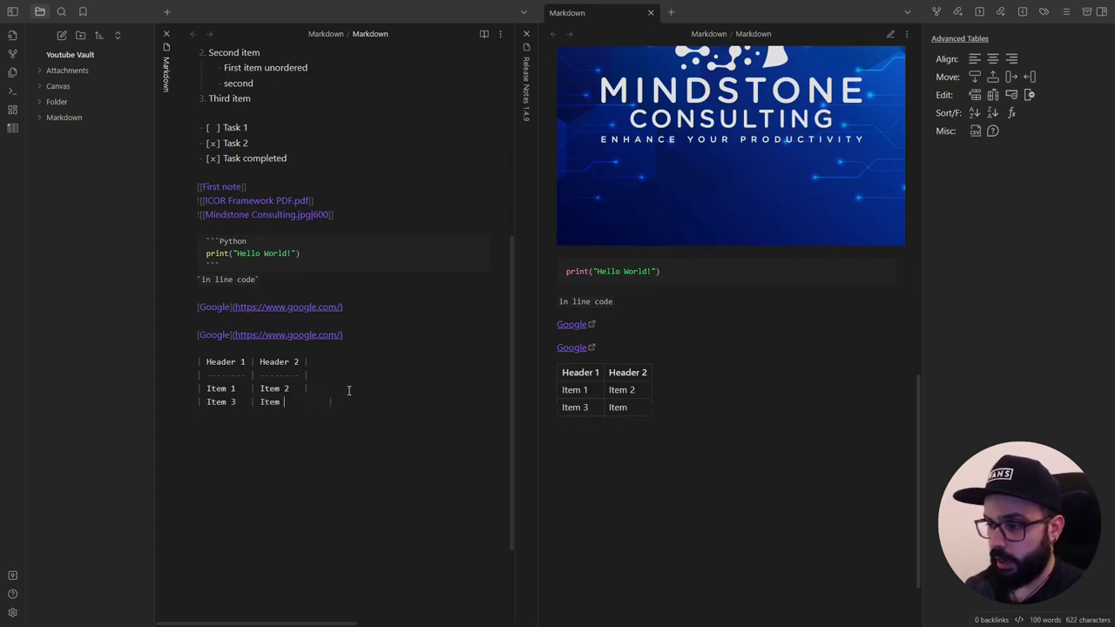
{"action": "type", "text": "4   |"}
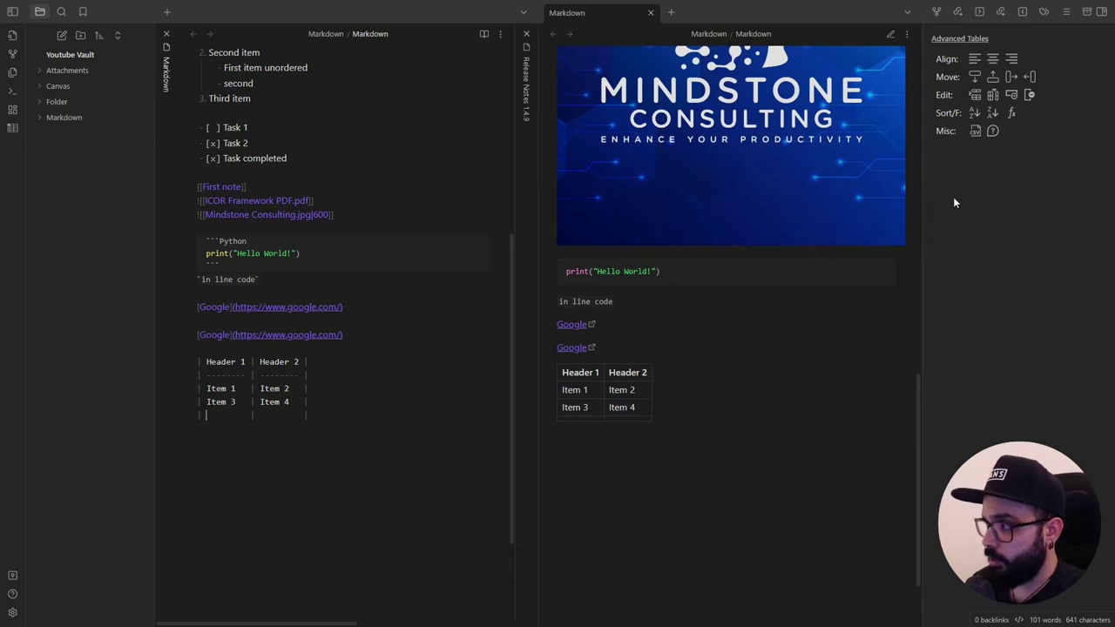
Step: Insert empty rows below Item 3, then delete one so two empty rows remain
{"action": "left_click", "coordinate": [976, 96]}
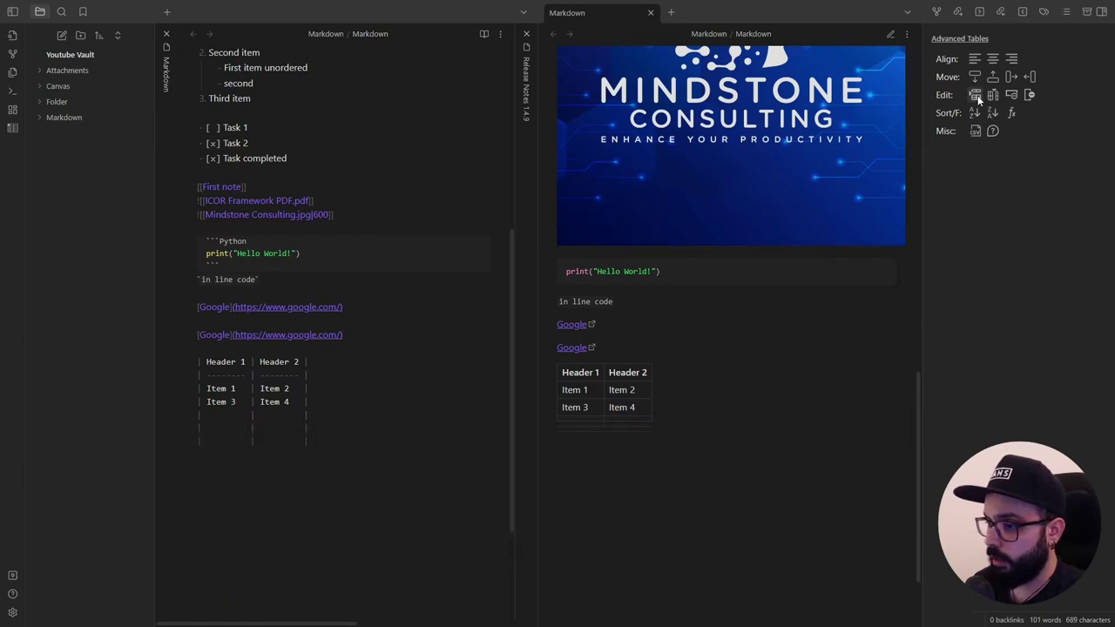
{"action": "double_click", "coordinate": [977, 97]}
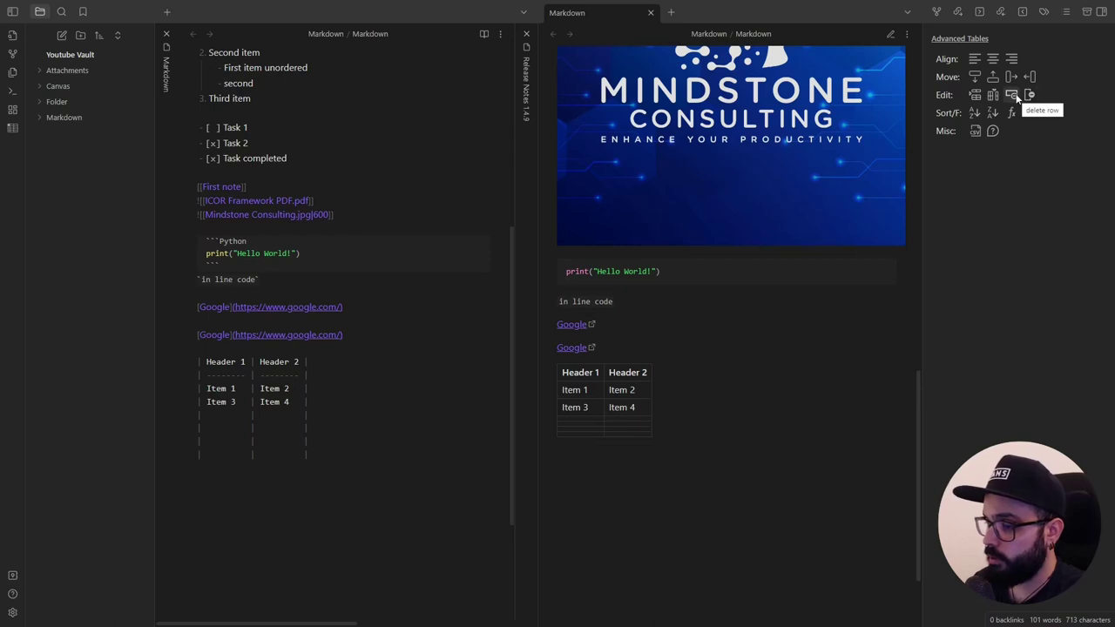
{"action": "left_click", "coordinate": [1013, 96]}
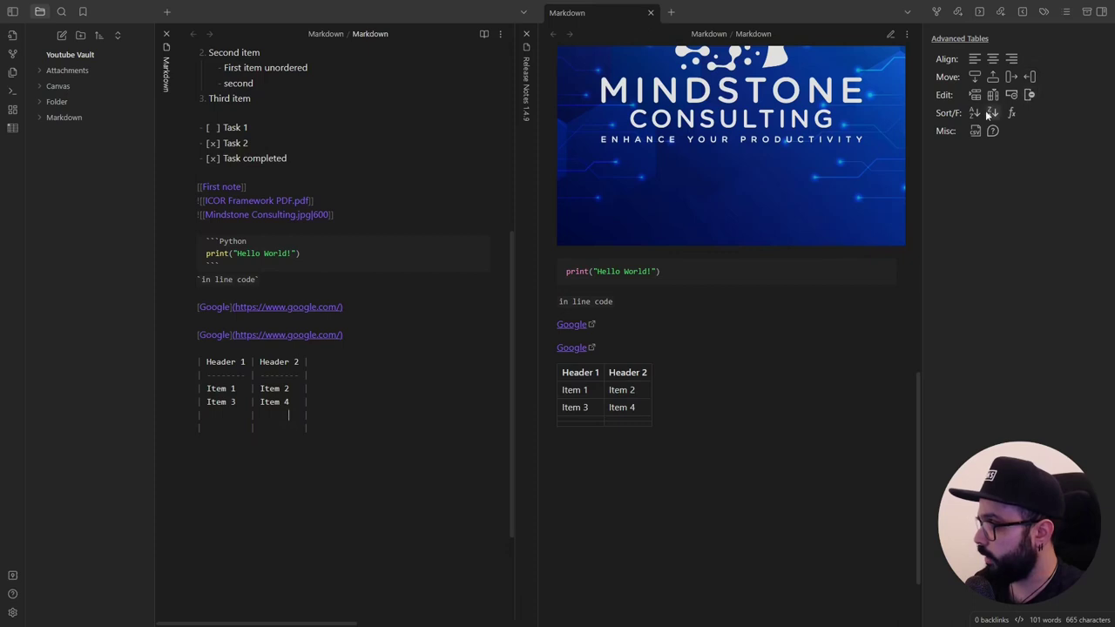
Step: Insert two empty columns before Header 2, then remove one so a single extra column remains
{"action": "left_click", "coordinate": [994, 97]}
{"action": "left_click", "coordinate": [994, 97]}
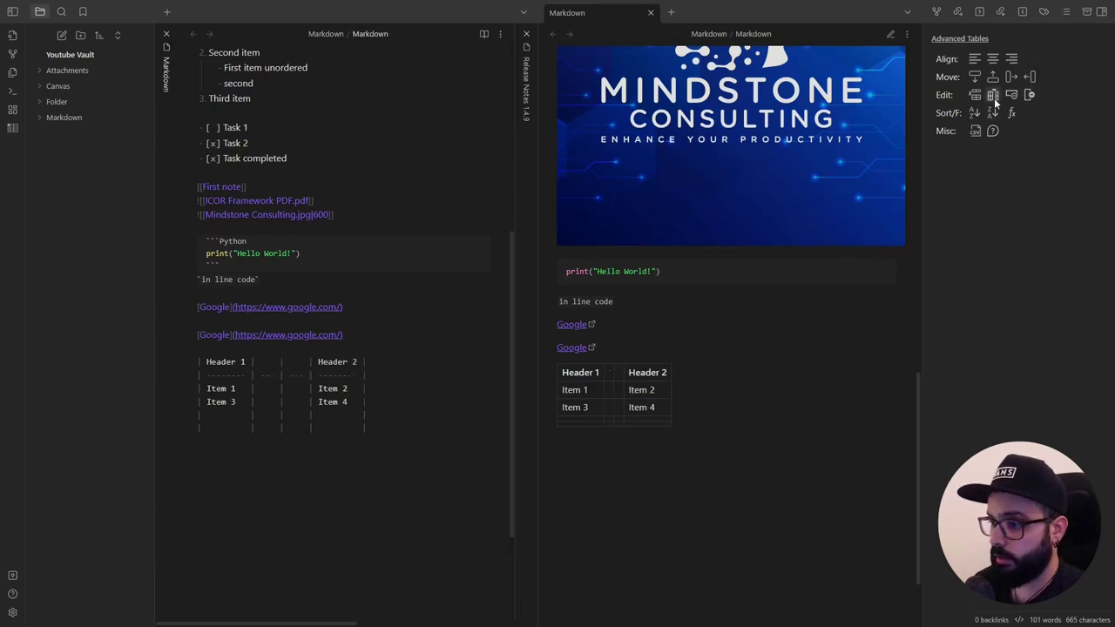
{"action": "left_click", "coordinate": [1031, 96]}
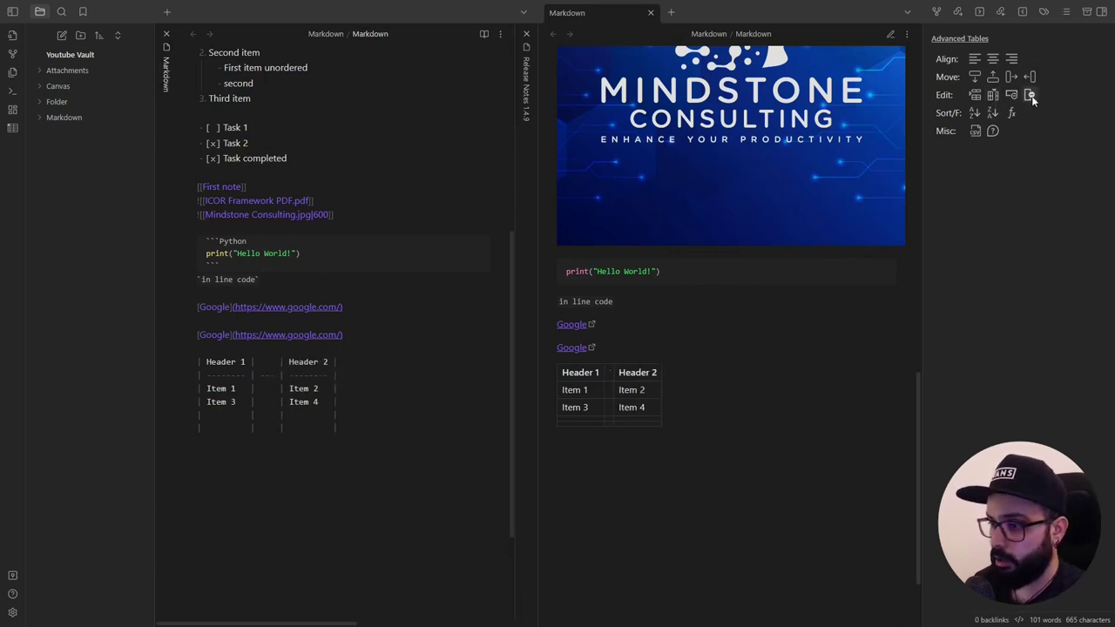